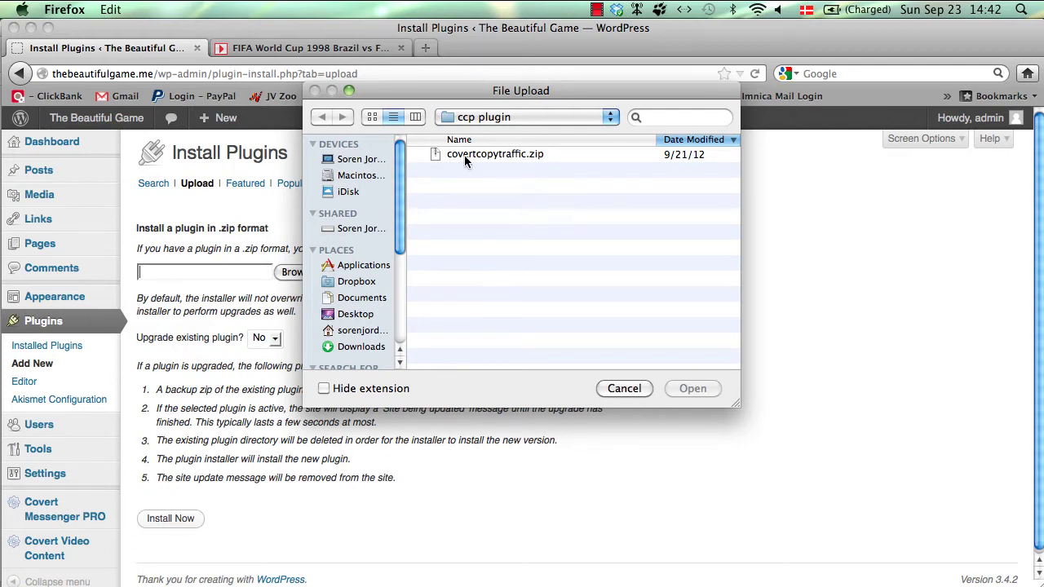
Upload covertcopytraffic.zip from the ccp plugin folder, install it as a new plugin and activate it
click(559, 154)
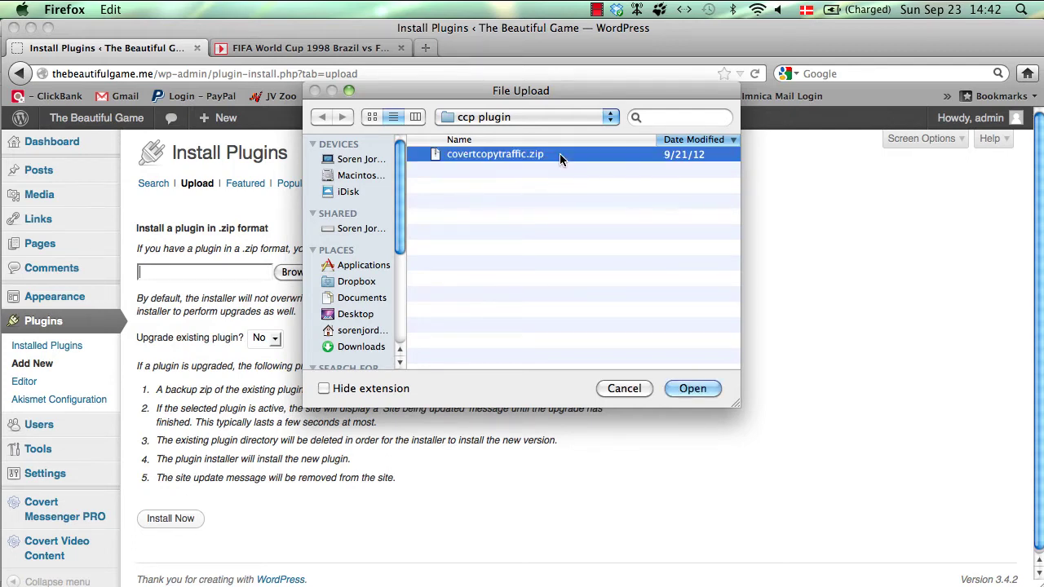
click(689, 389)
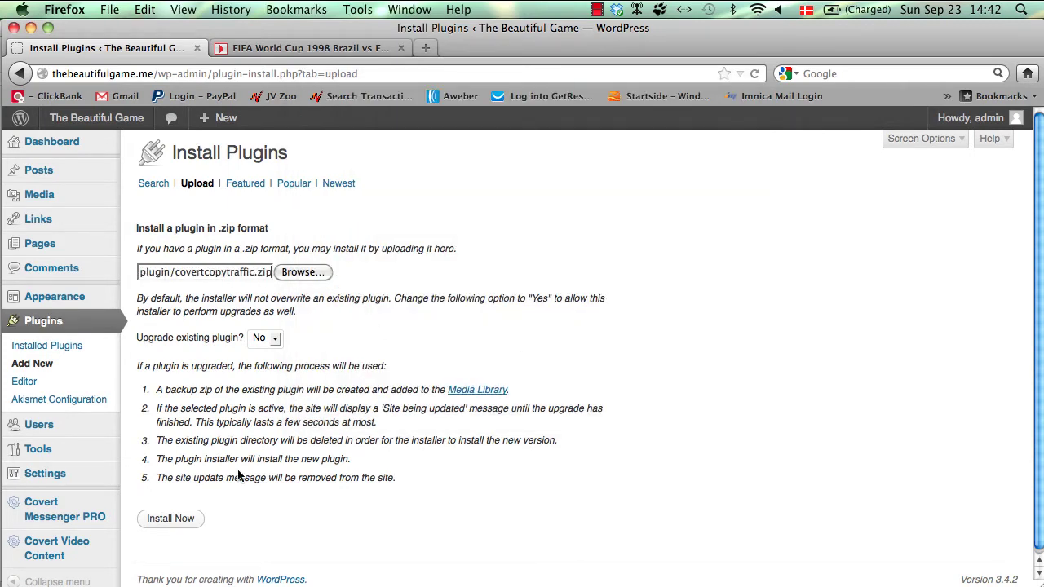
click(167, 520)
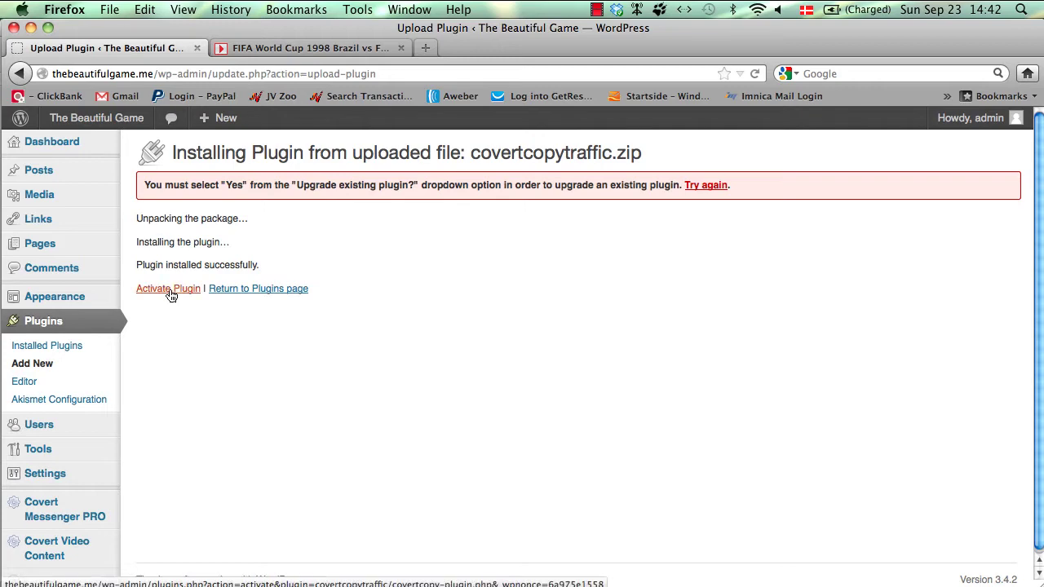
click(171, 294)
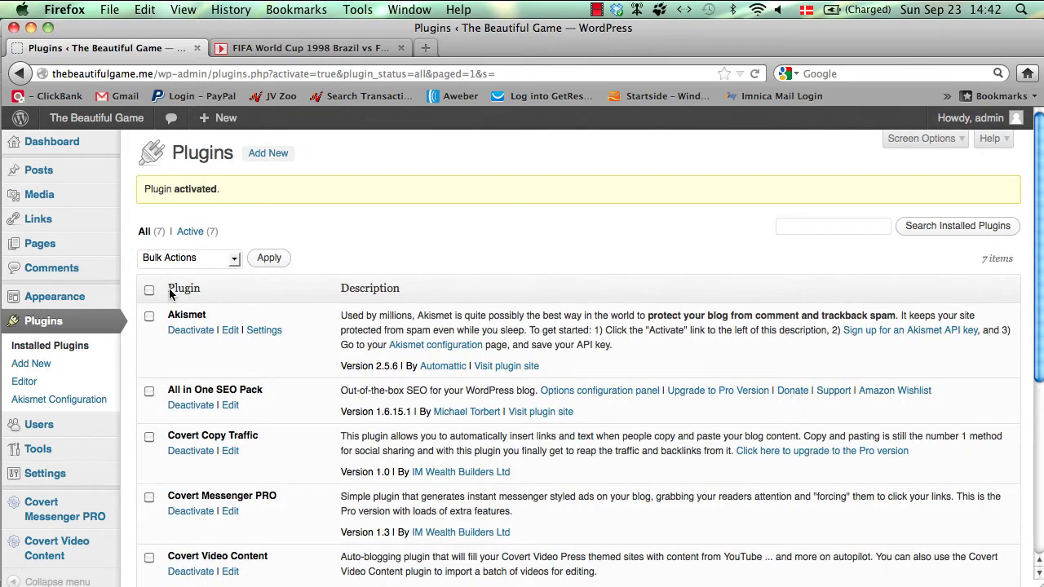
Open the settings page of the Covert Copy Traffic plugin
scroll(97, 369, down, 2)
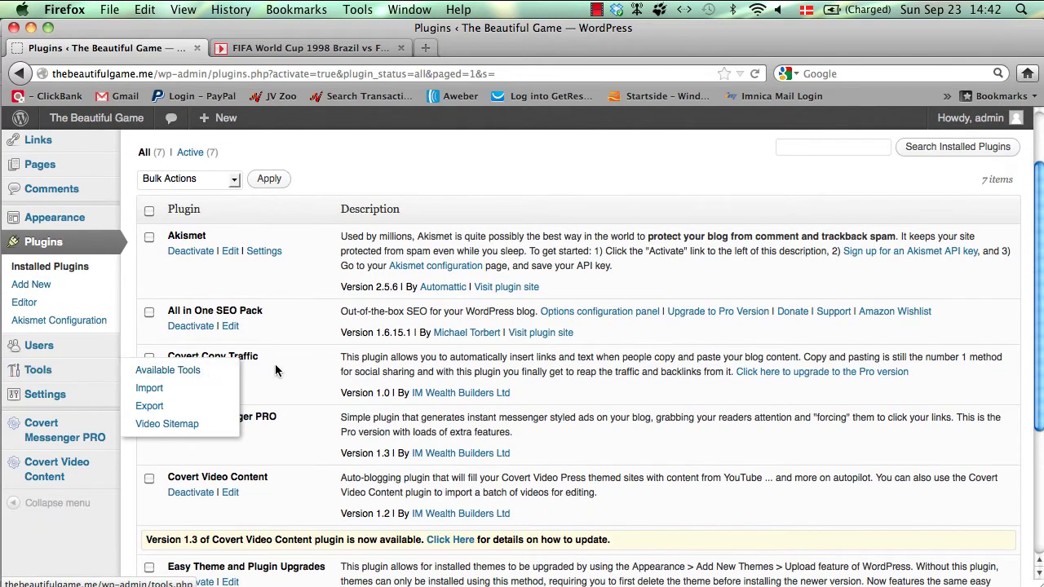
mouse_move(75, 393)
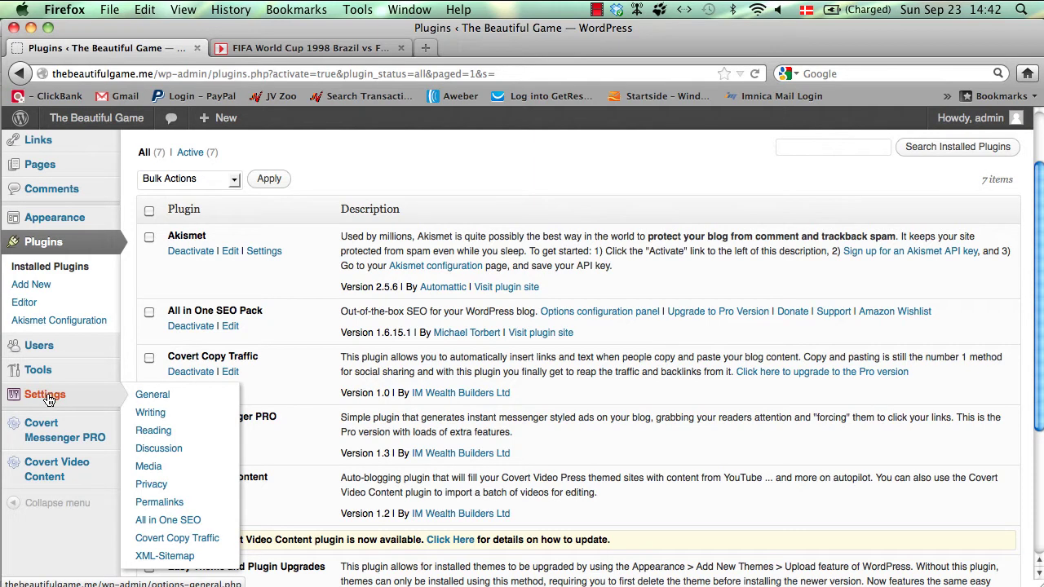
click(177, 538)
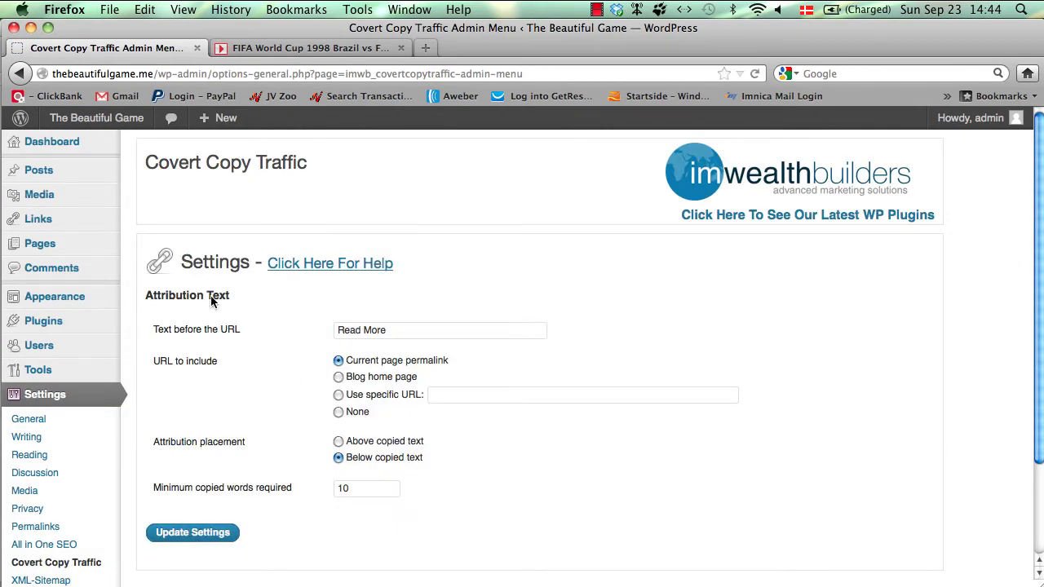
scroll(273, 367, down, 3)
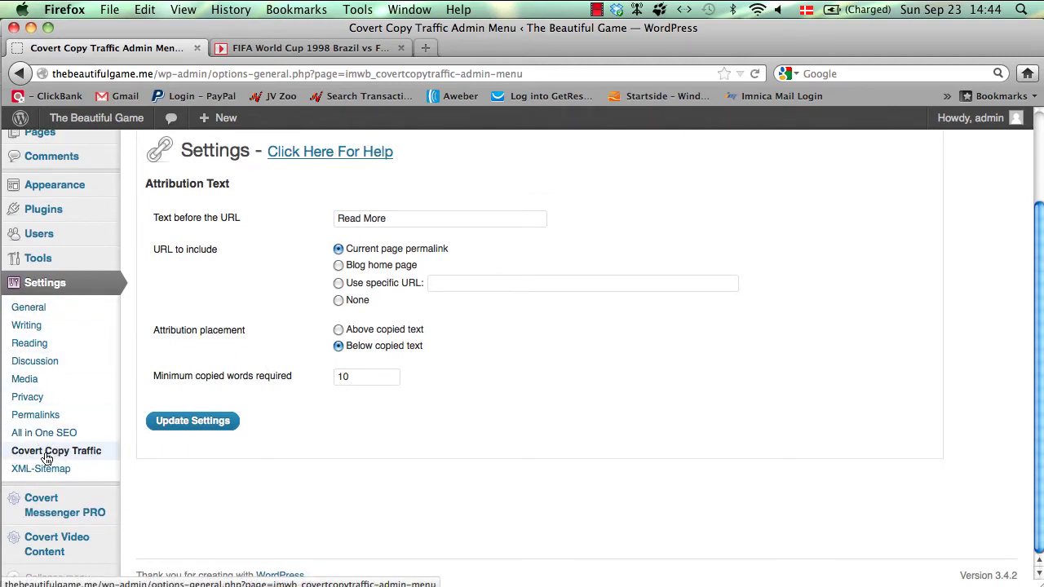
click(92, 459)
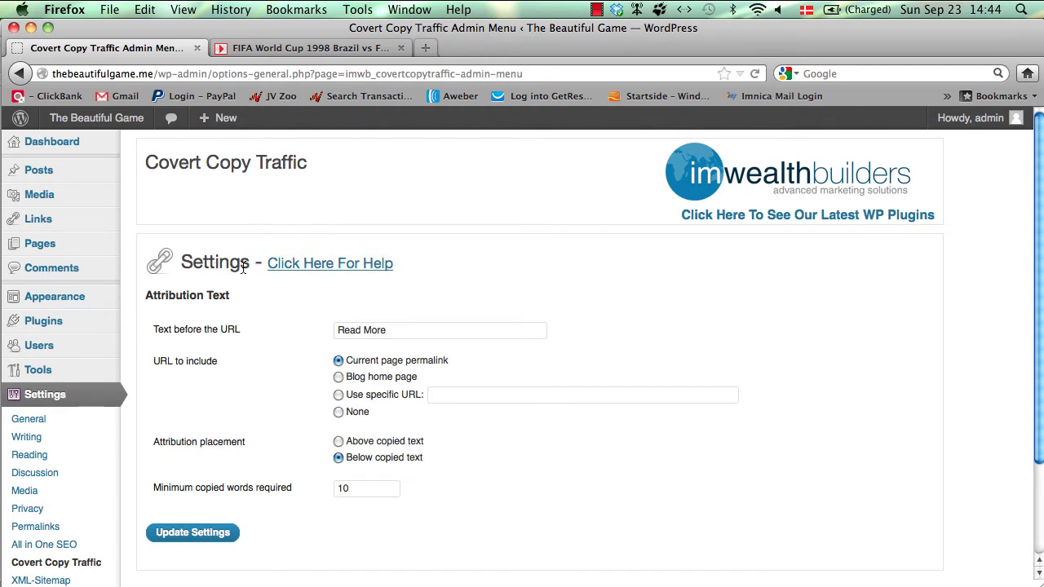
Open the plugin's help page in a separate tab, review its explanations of the attribution settings, and close it
right_click(306, 267)
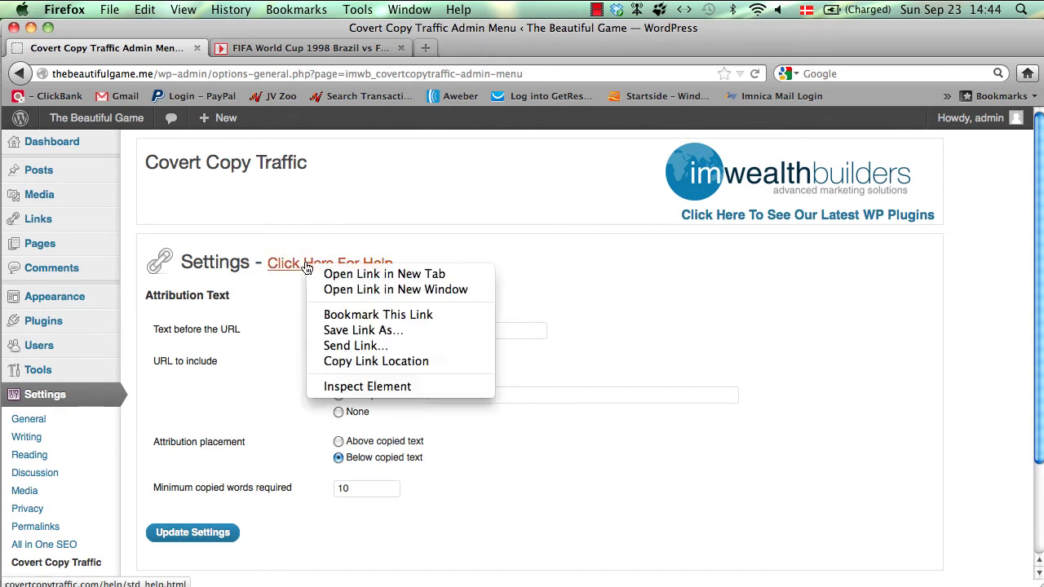
click(364, 272)
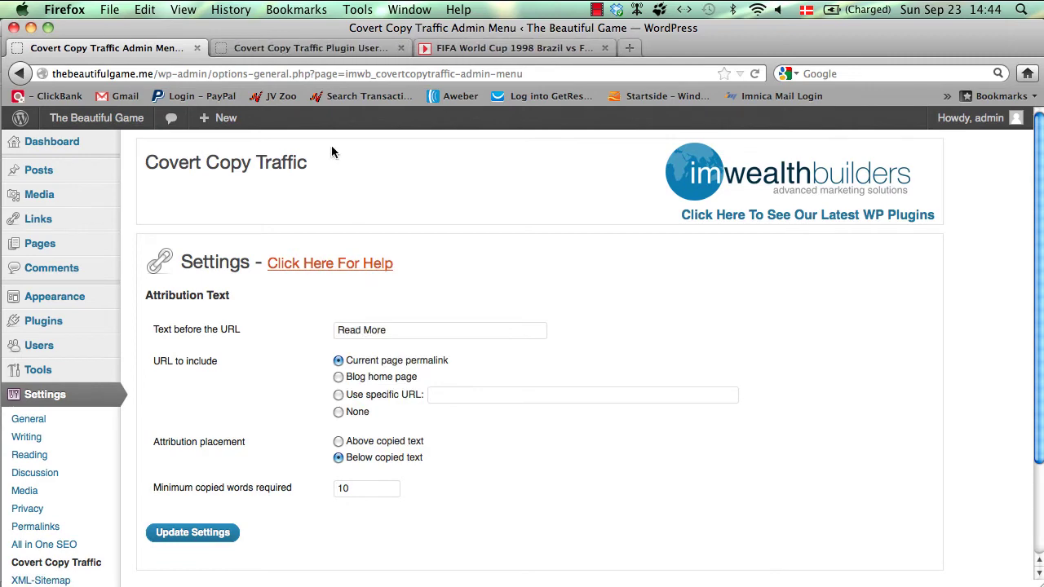
click(307, 48)
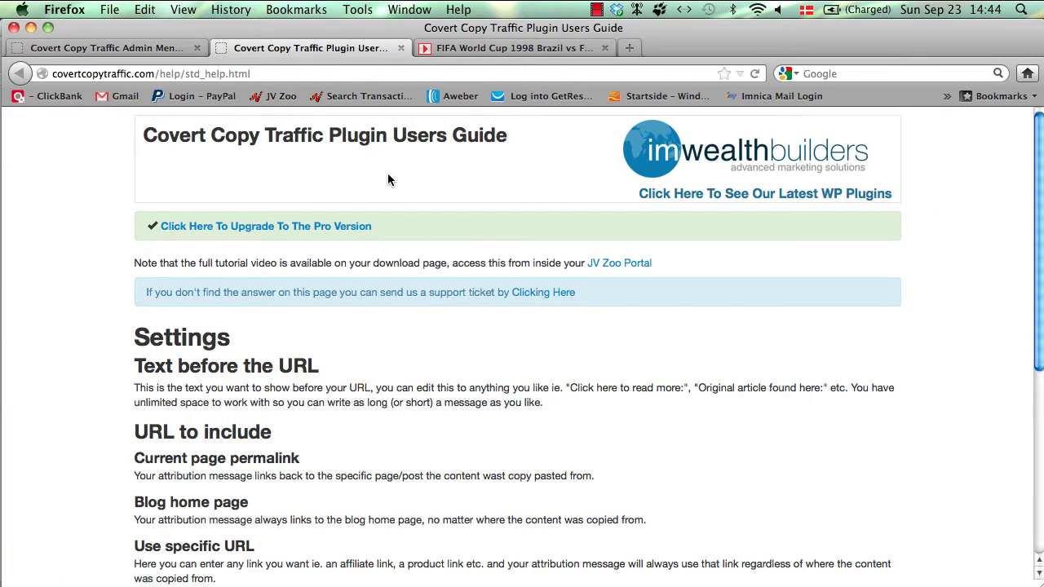
scroll(388, 172, down, 3)
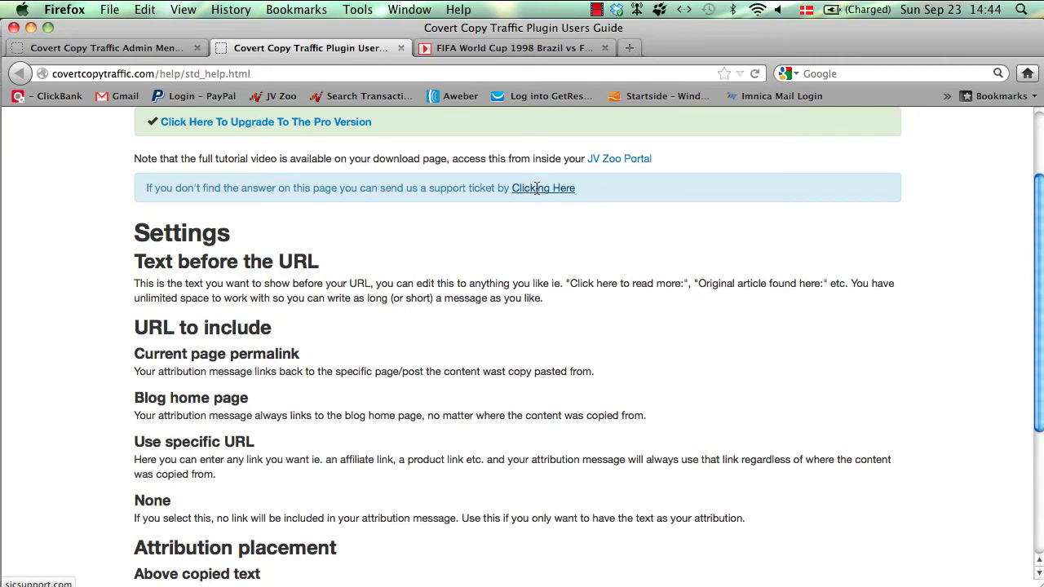
scroll(511, 235, down, 3)
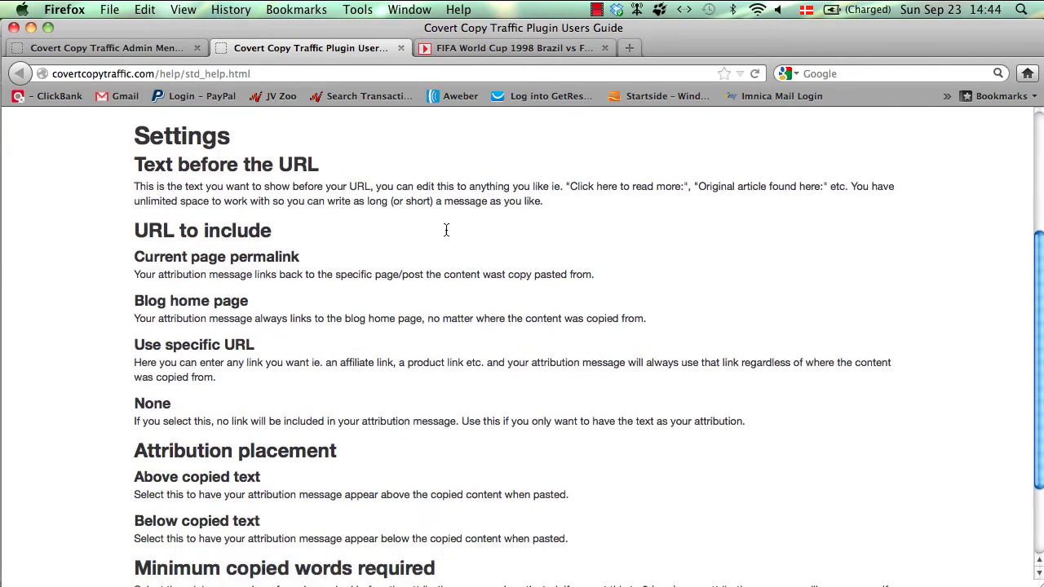
scroll(168, 194, down, 1)
scroll(167, 194, down, 1)
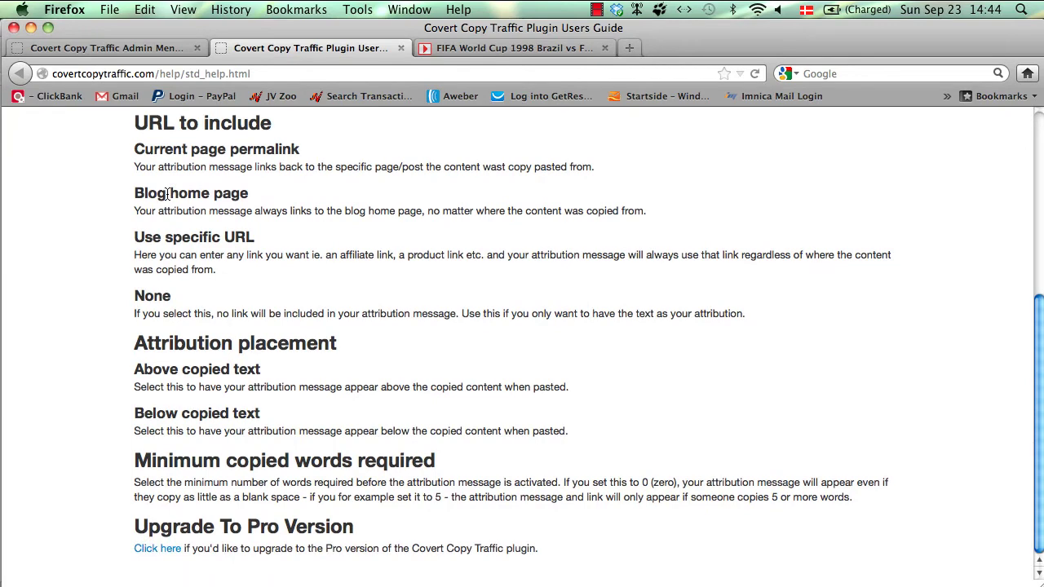
scroll(167, 194, up, 3)
scroll(167, 194, down, 3)
scroll(167, 193, up, 1)
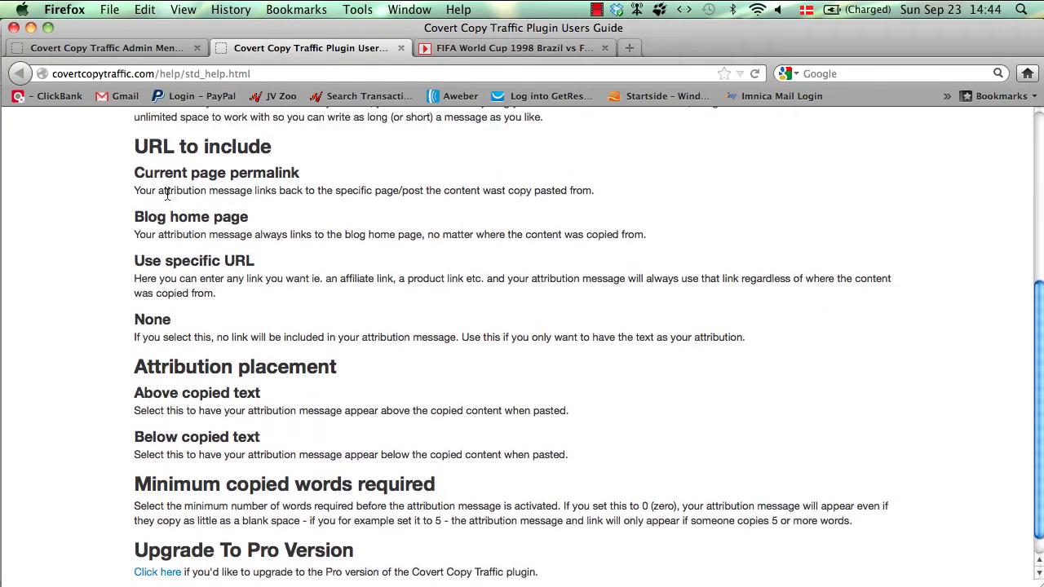
scroll(167, 193, down, 1)
scroll(167, 193, up, 5)
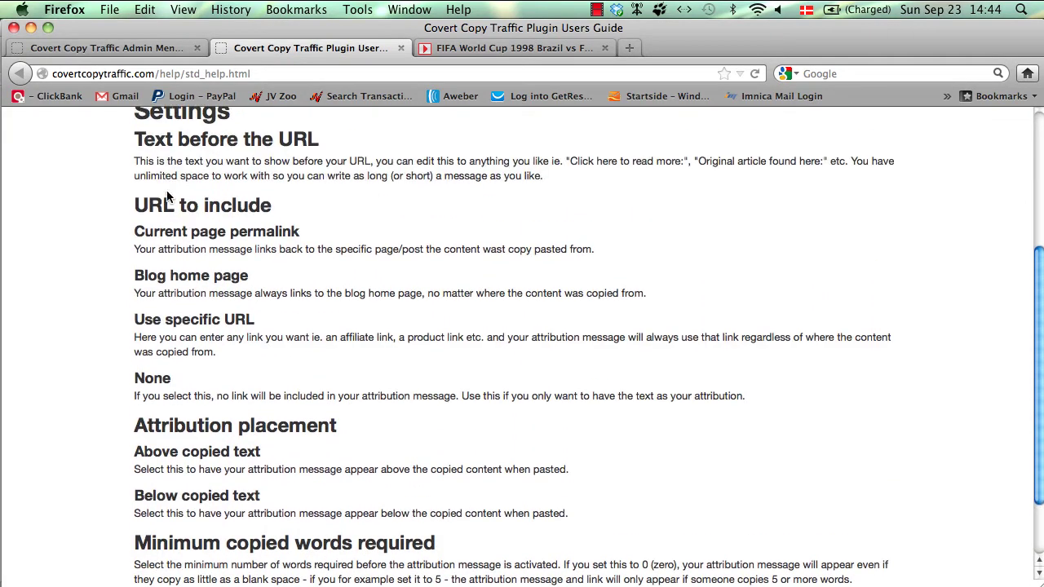
click(401, 49)
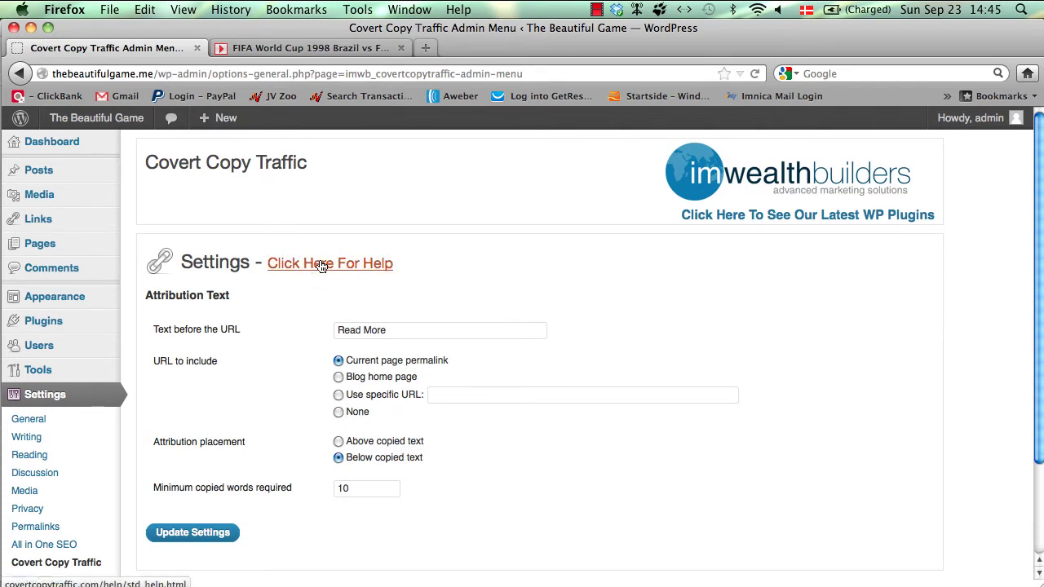
Replace the attribution text before the URL with "Original article found here:"
scroll(292, 305, down, 1)
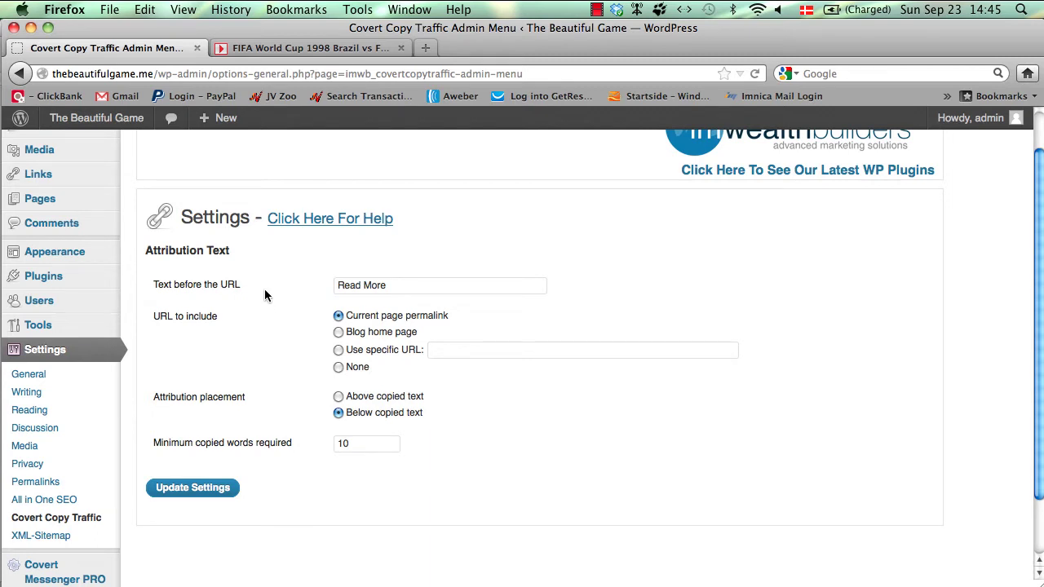
drag(401, 289, 321, 284)
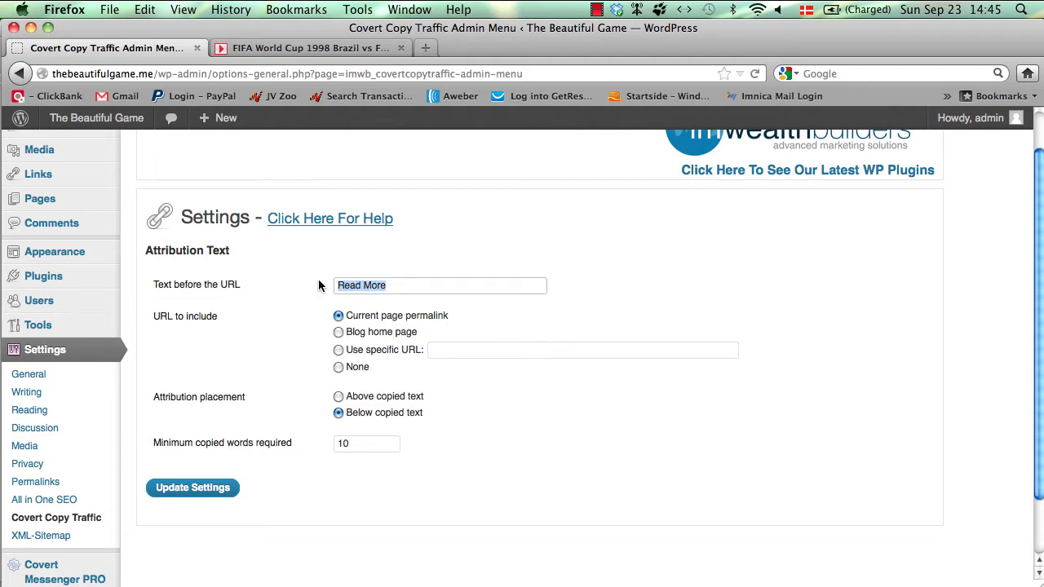
text(Orgi)
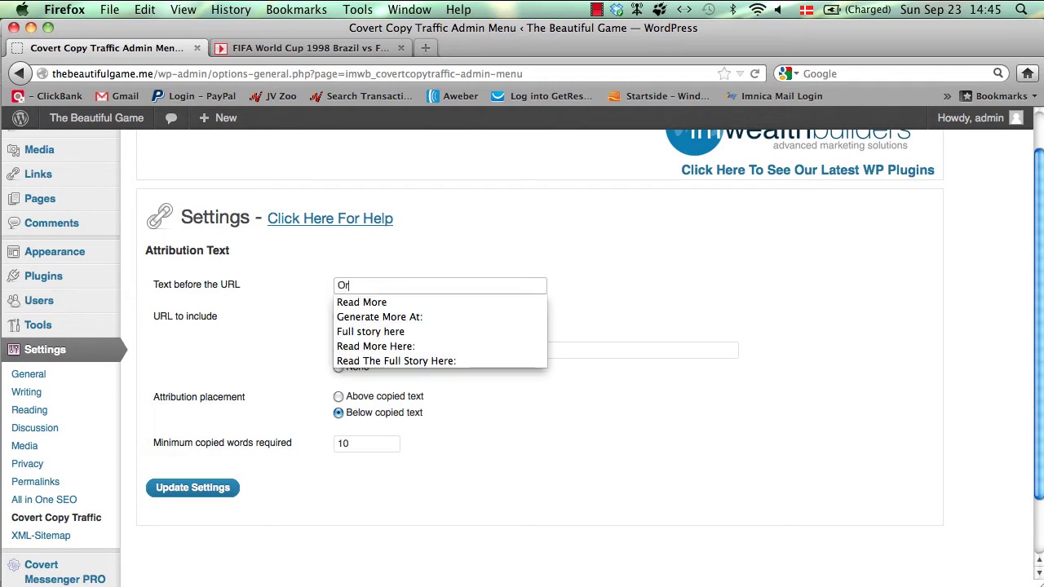
key(BackSpace)
key(BackSpace)
text(iginal article found)
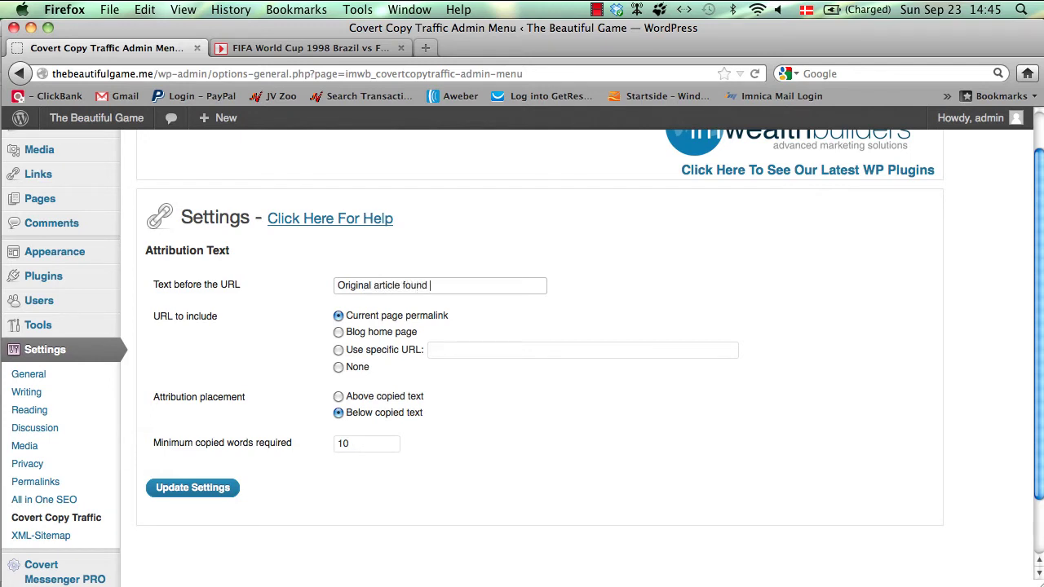
text(here:)
Set the attribution text before the URL to "Read More"
drag(451, 287, 280, 283)
text(Re)
click(388, 300)
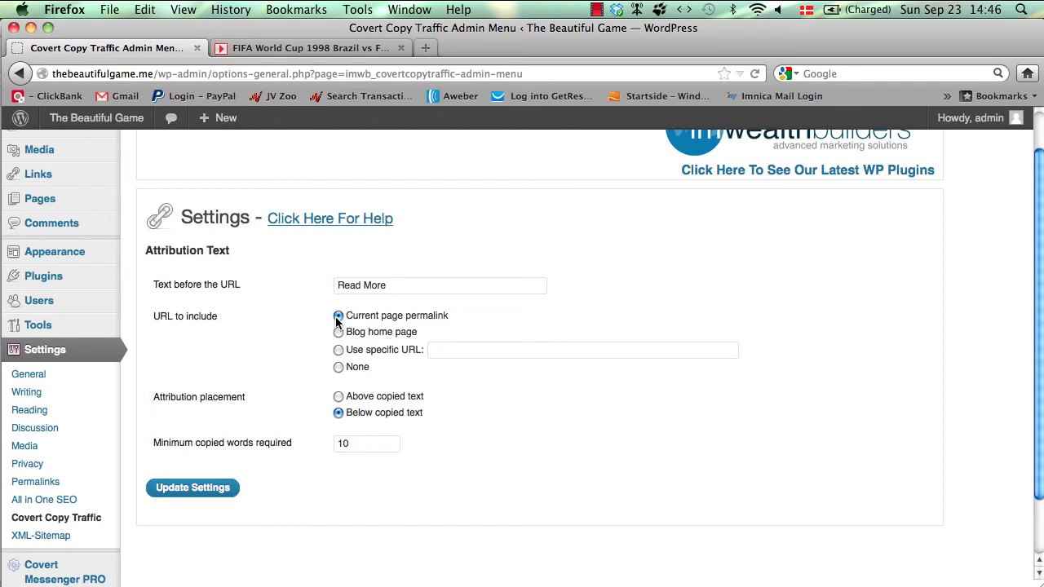
click(338, 332)
click(338, 350)
click(433, 356)
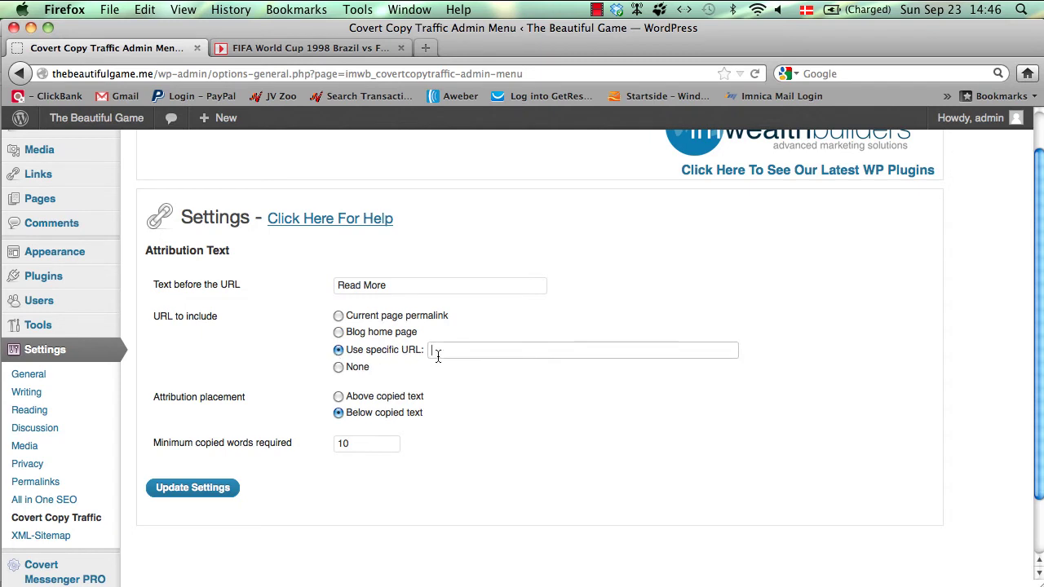
text(h)
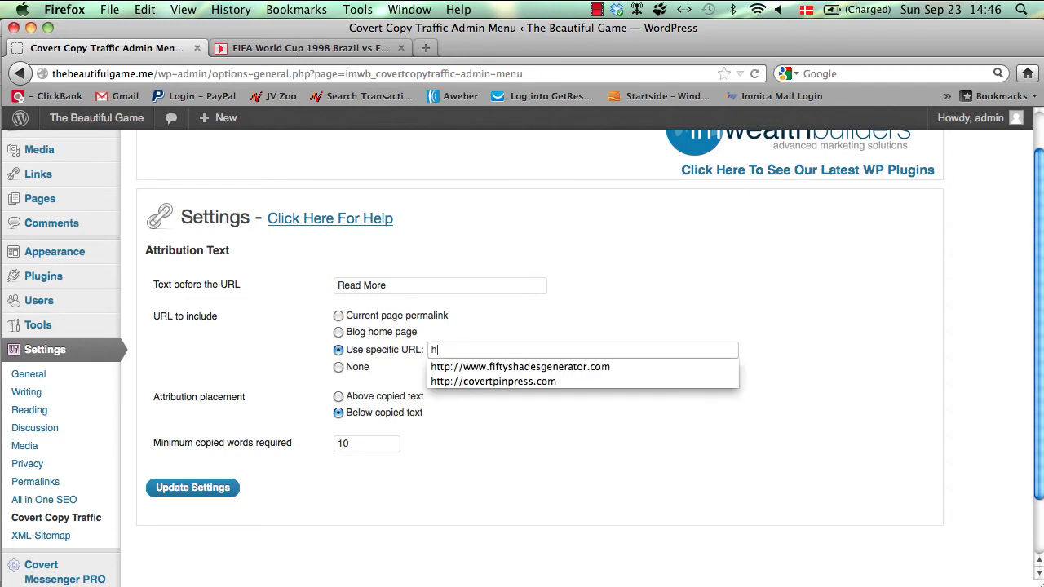
click(457, 378)
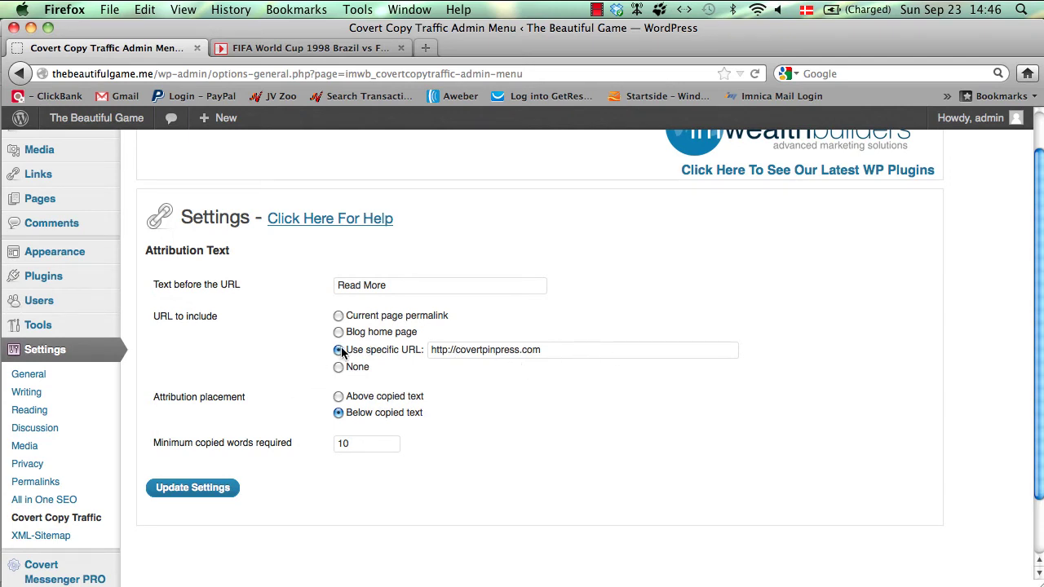
click(536, 349)
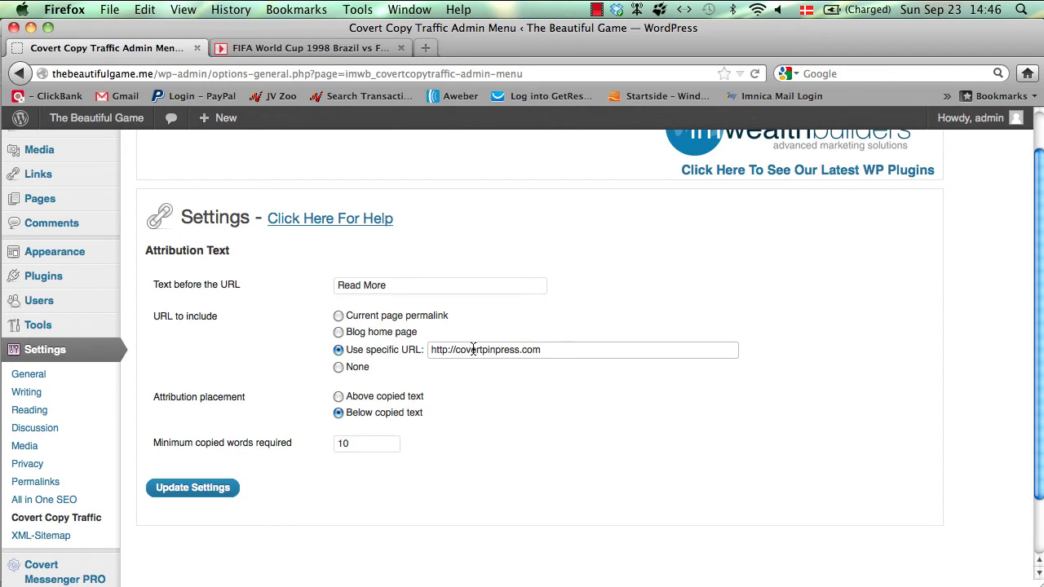
Try the None option for the included URL, return it to the current page permalink, and clear the specific URL
click(338, 367)
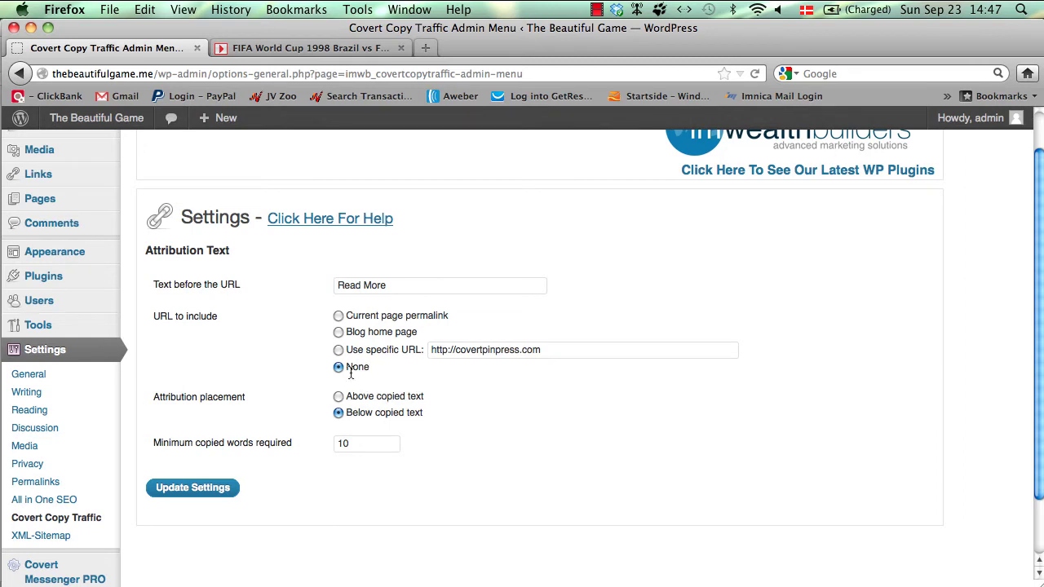
click(339, 317)
drag(570, 349, 354, 351)
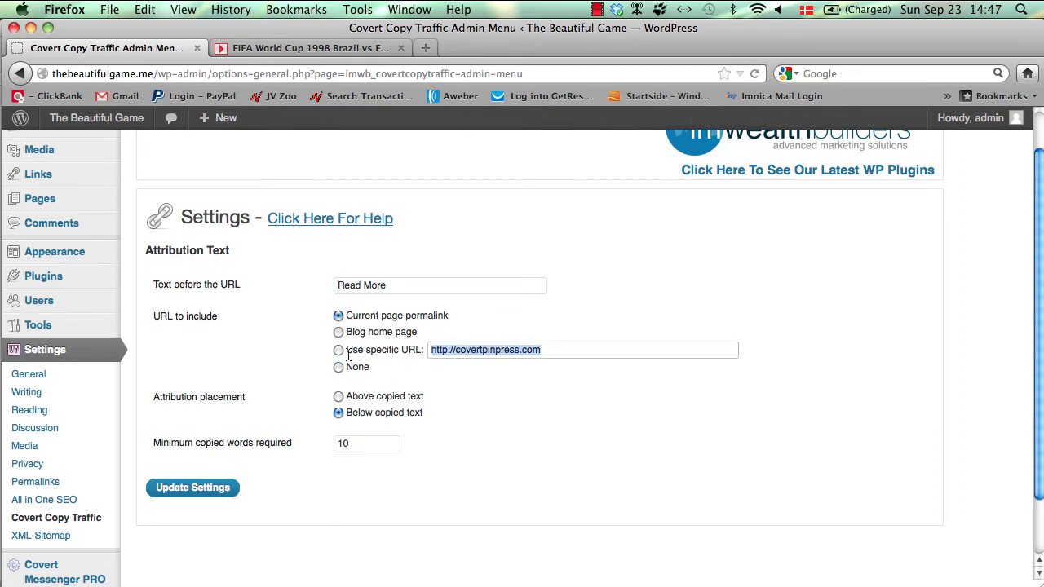
key(BackSpace)
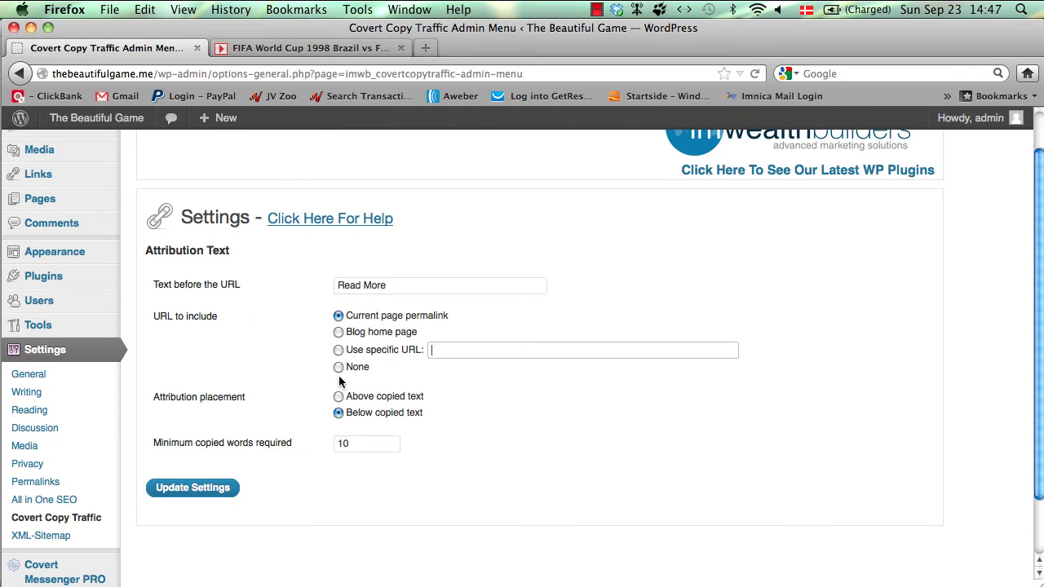
Switch the attribution placement to above the copied text and return it to below the copied text
scroll(273, 405, down, 1)
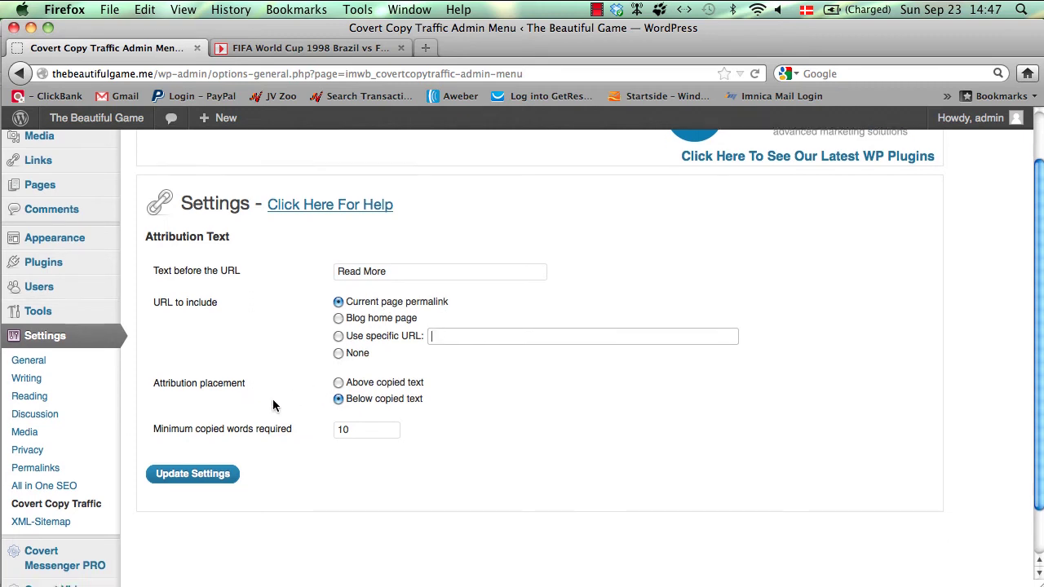
click(338, 381)
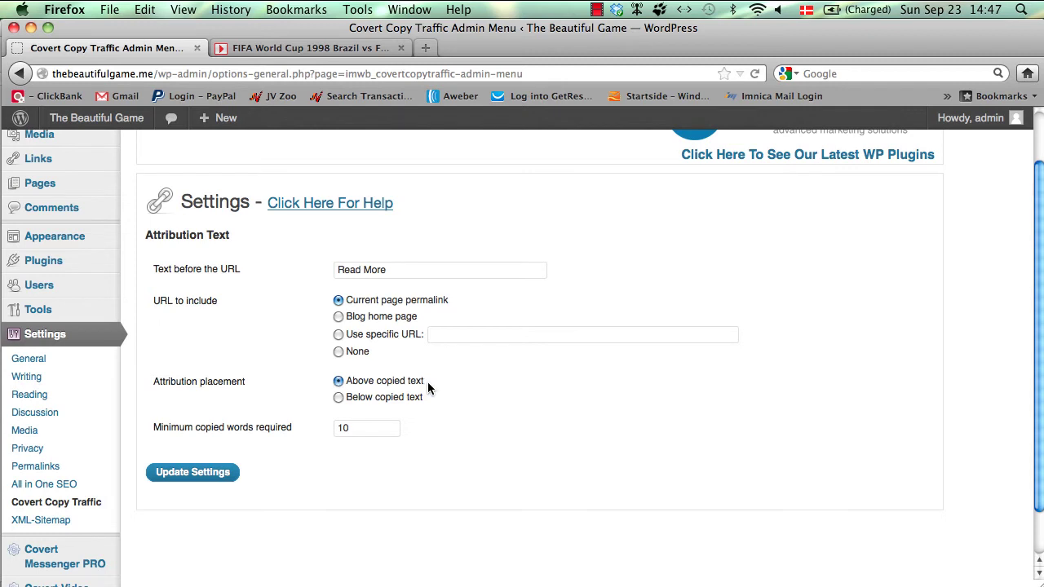
click(338, 397)
Set the minimum number of copied words required to 5
click(362, 429)
drag(367, 430, 334, 429)
click(329, 435)
double_click(367, 429)
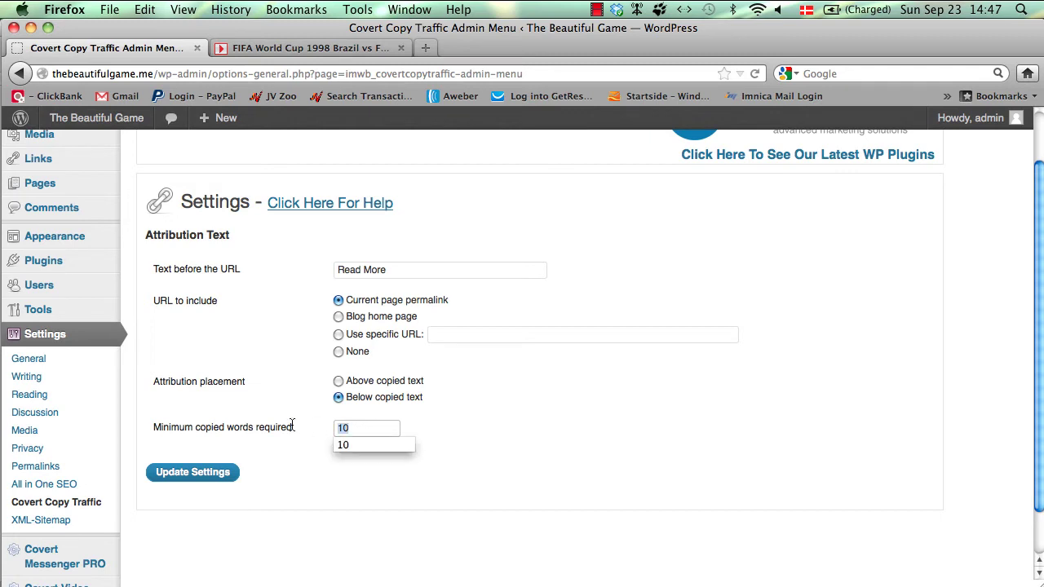
text(5)
click(310, 431)
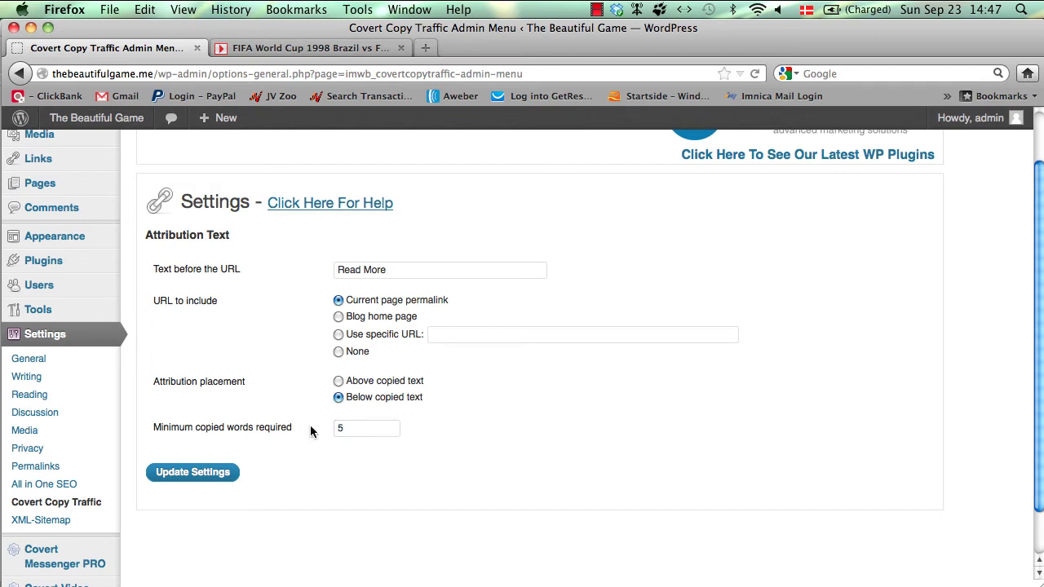
Set the minimum number of copied words required to 0
double_click(359, 429)
text(0)
click(286, 412)
right_click(343, 428)
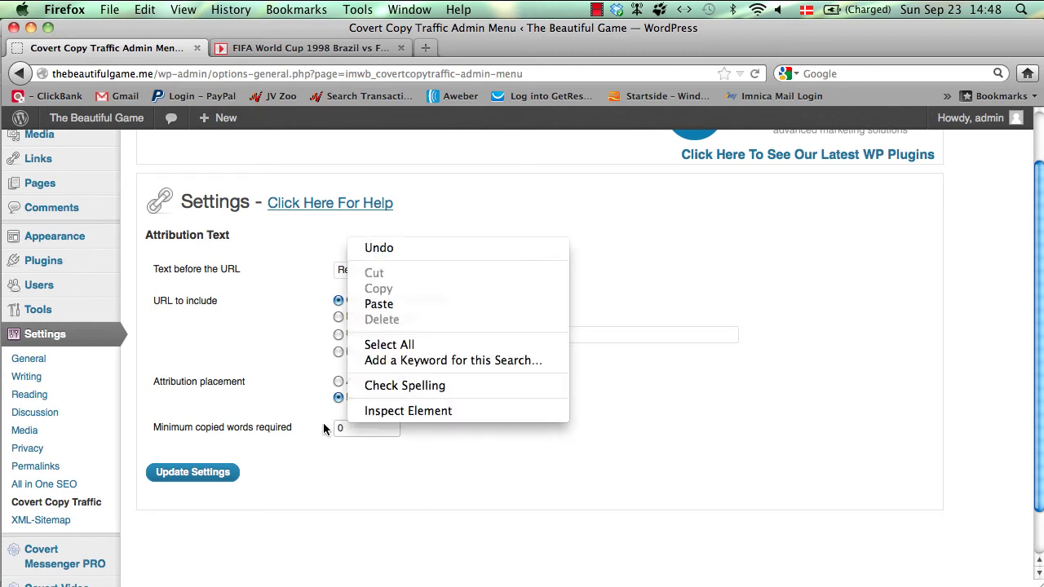
Set the minimum number of copied words required to 5 and save the plugin settings
click(324, 429)
drag(315, 428, 384, 438)
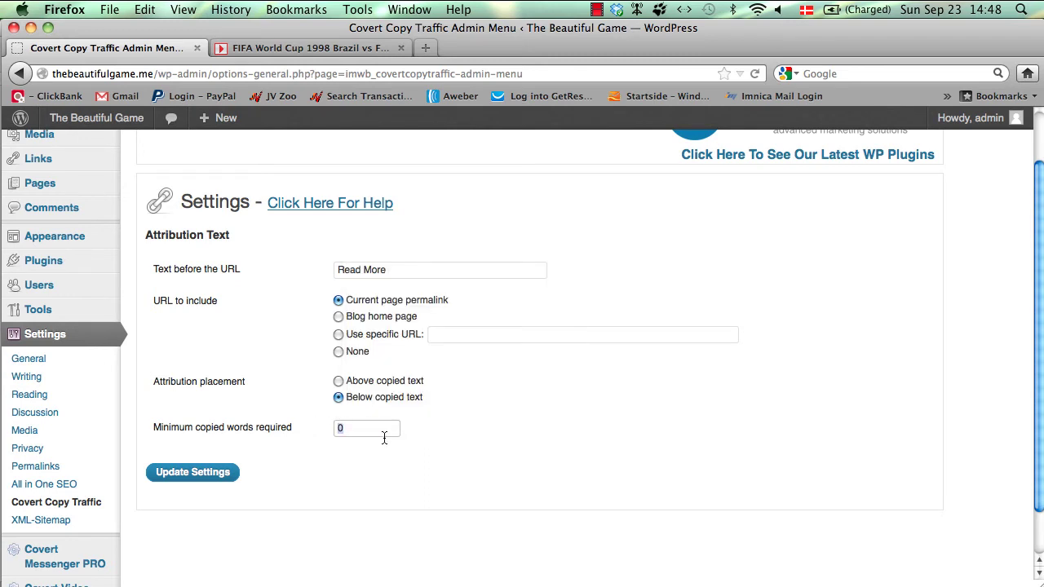
text(5)
click(295, 487)
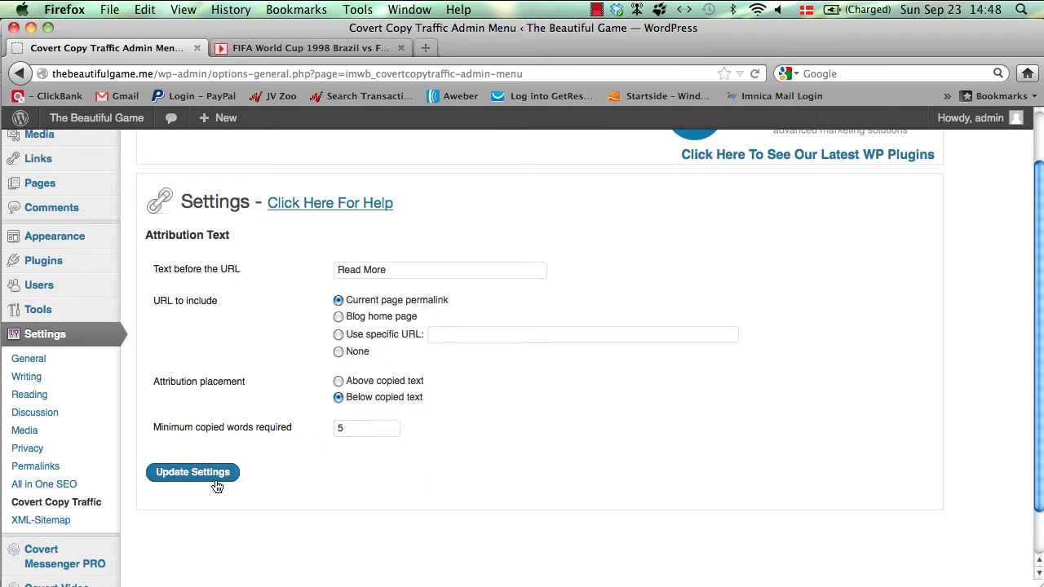
click(193, 472)
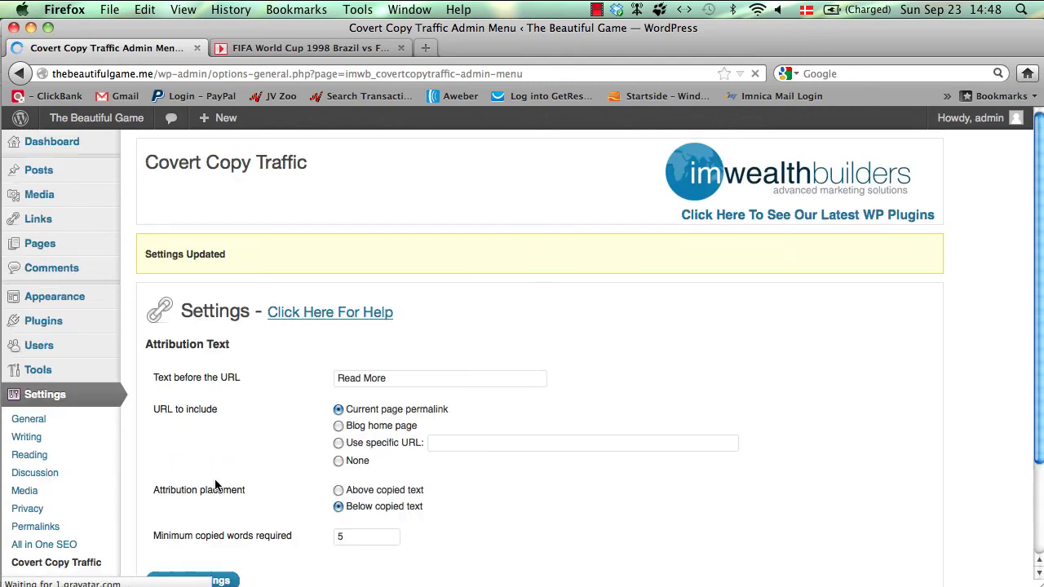
scroll(214, 485, down, 3)
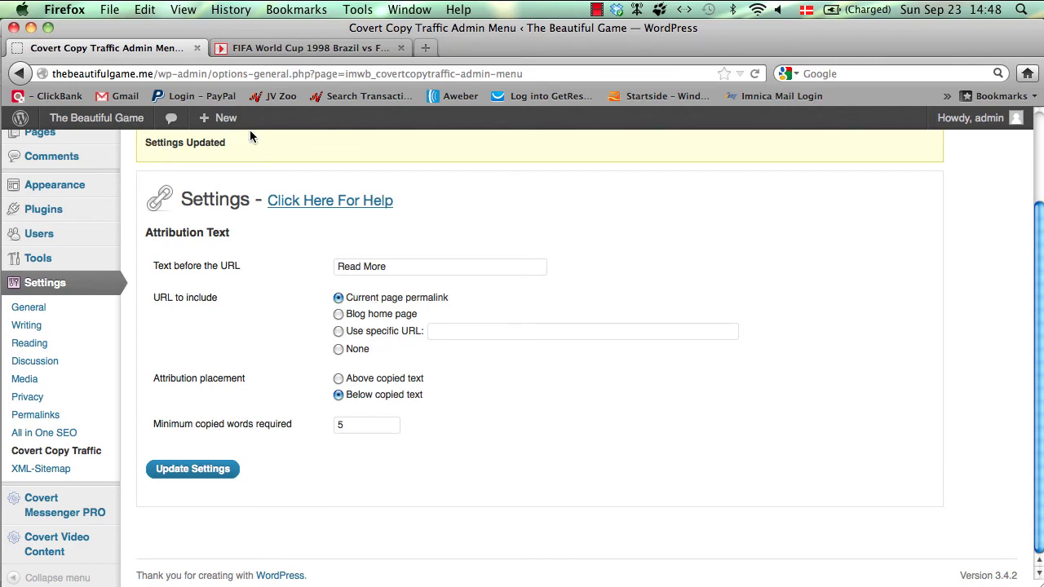
Reload the FIFA World Cup 1998 Brazil vs France post and pause its video
click(297, 53)
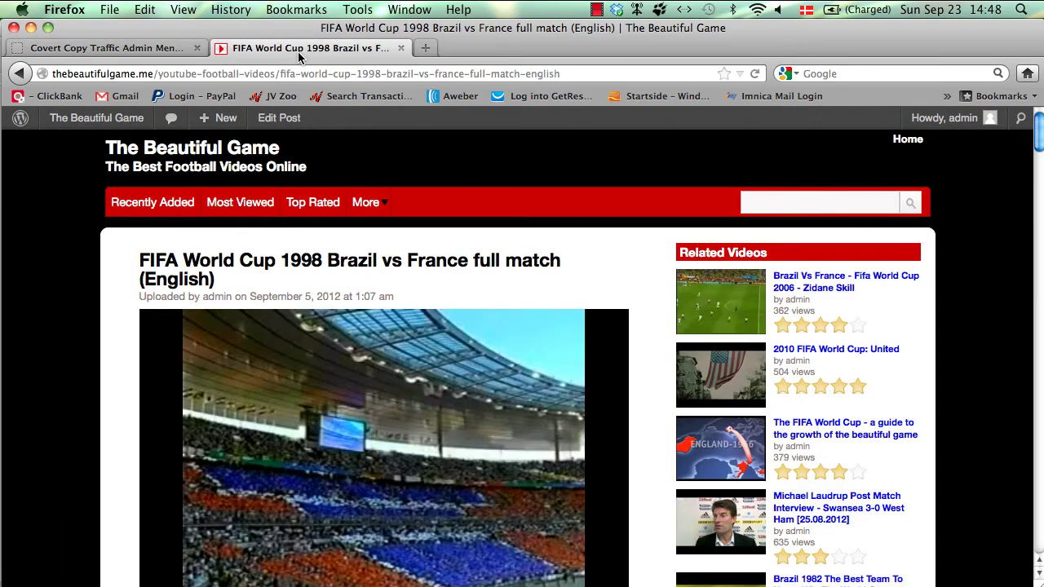
click(755, 74)
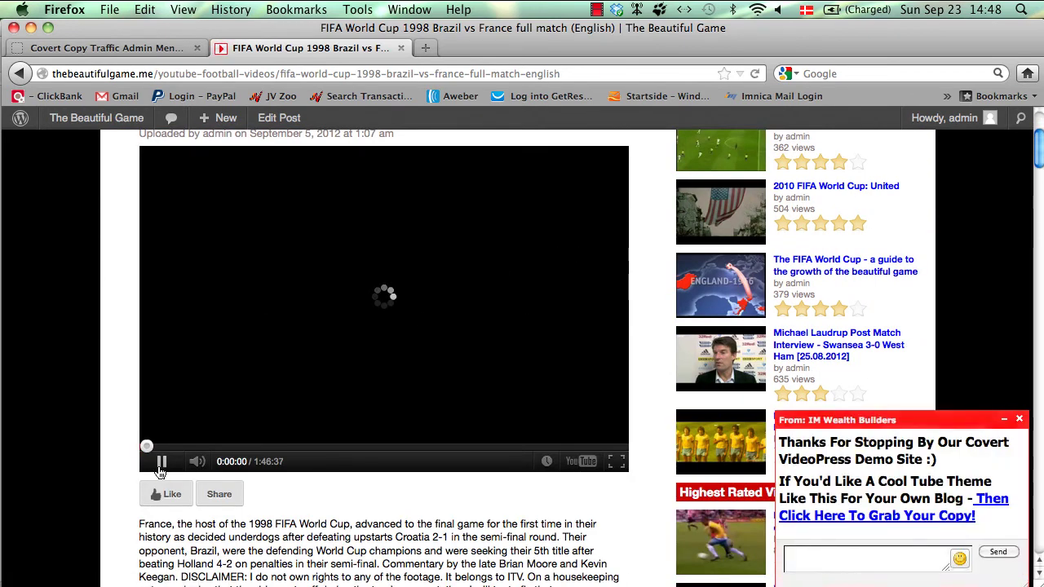
click(161, 462)
scroll(128, 473, down, 4)
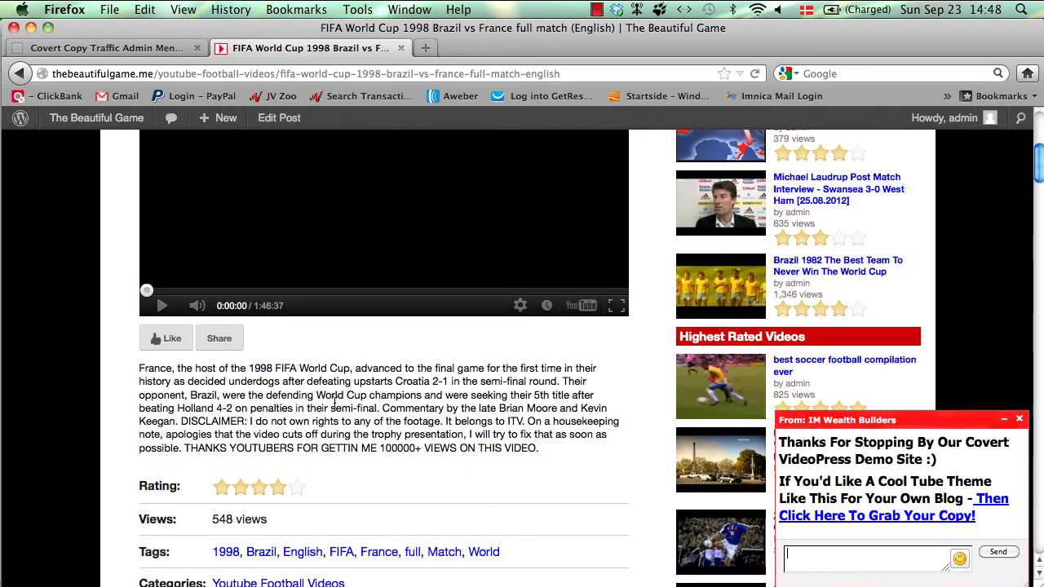
Copy the post description's opening through "World Cup champions" and paste it into the untitled TextWrangler document
drag(333, 401, 423, 395)
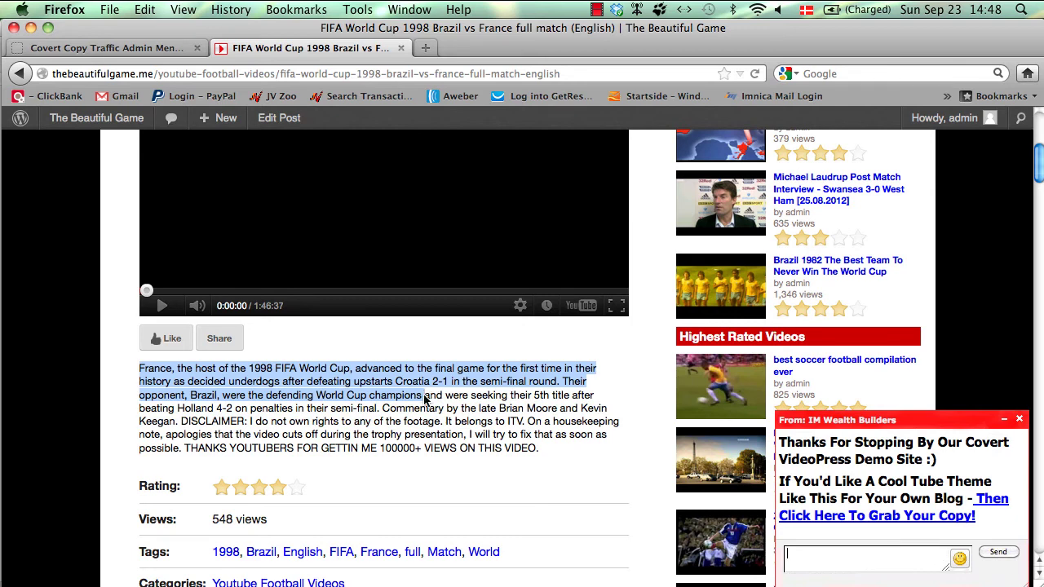
click(531, 580)
key(super+v)
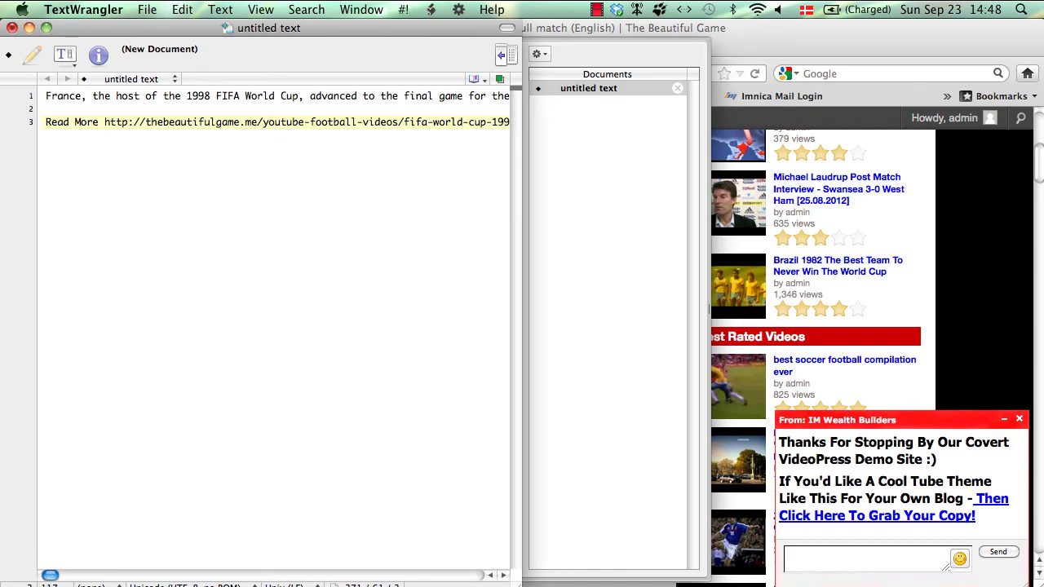
Examine the full attribution line beneath the pasted text and highlight it
scroll(273, 326, right, 2)
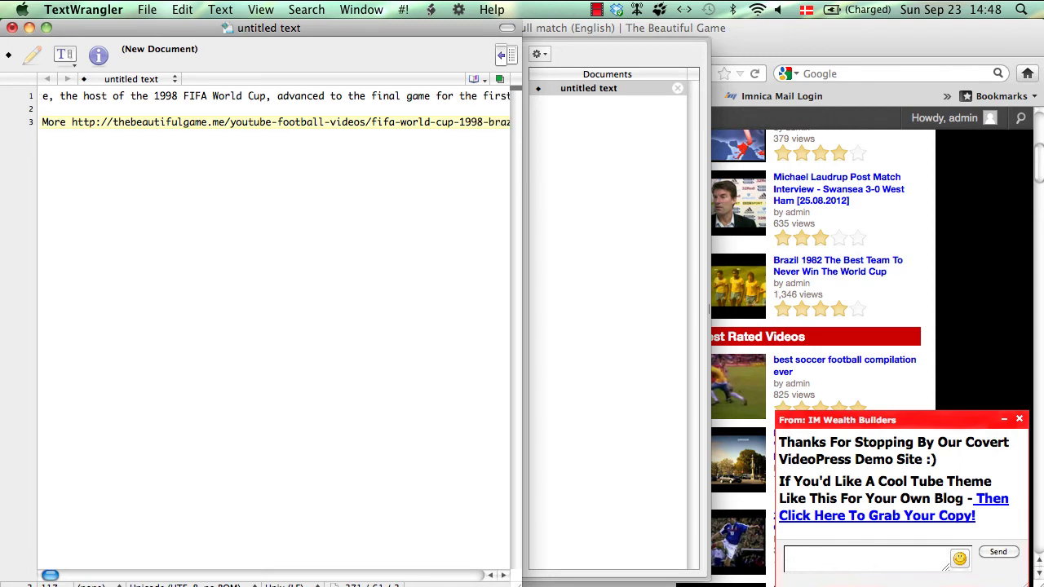
scroll(276, 326, right, 10)
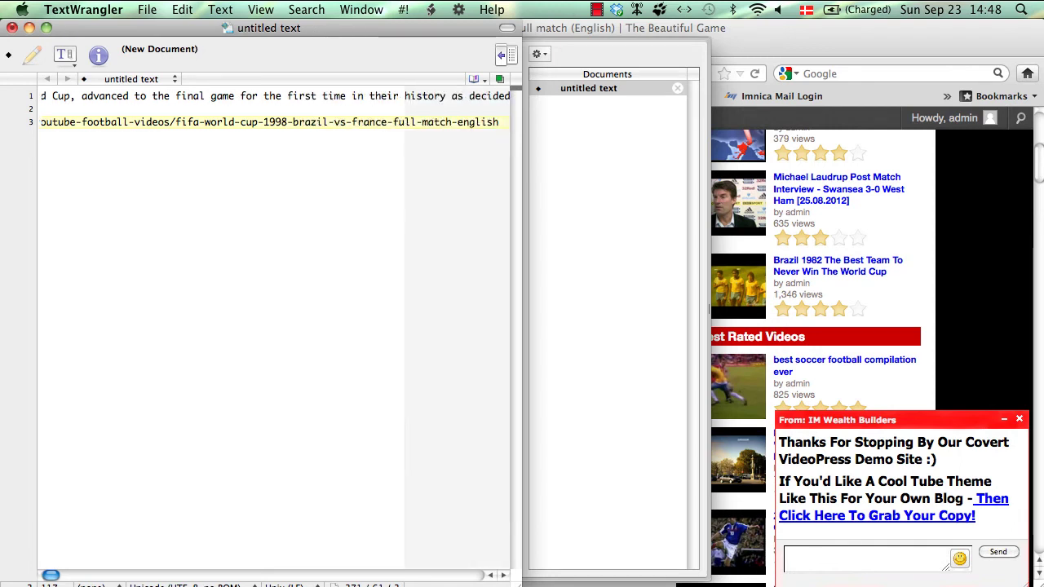
scroll(276, 326, left, 15)
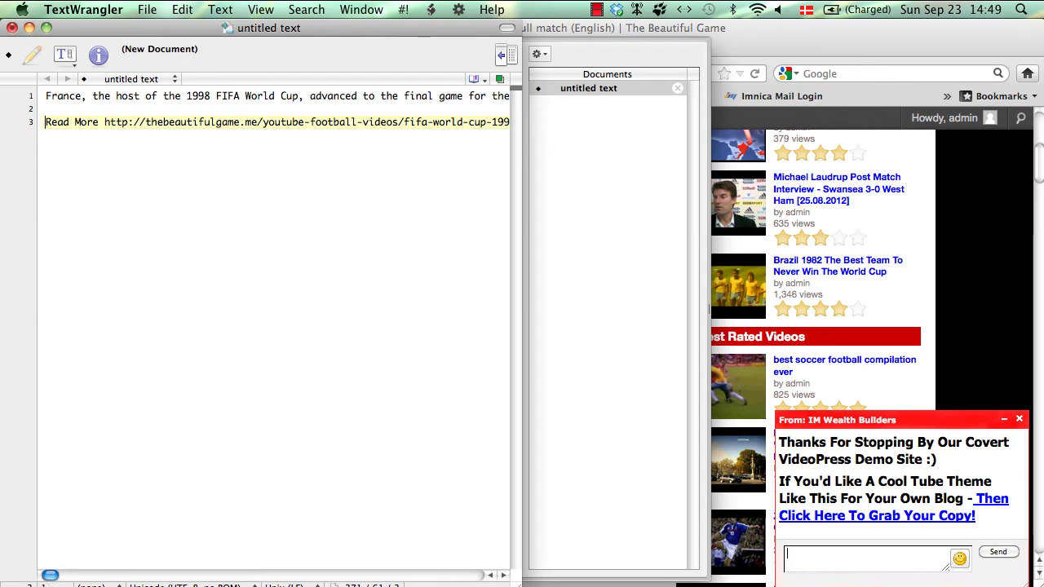
key(super+shift+Right)
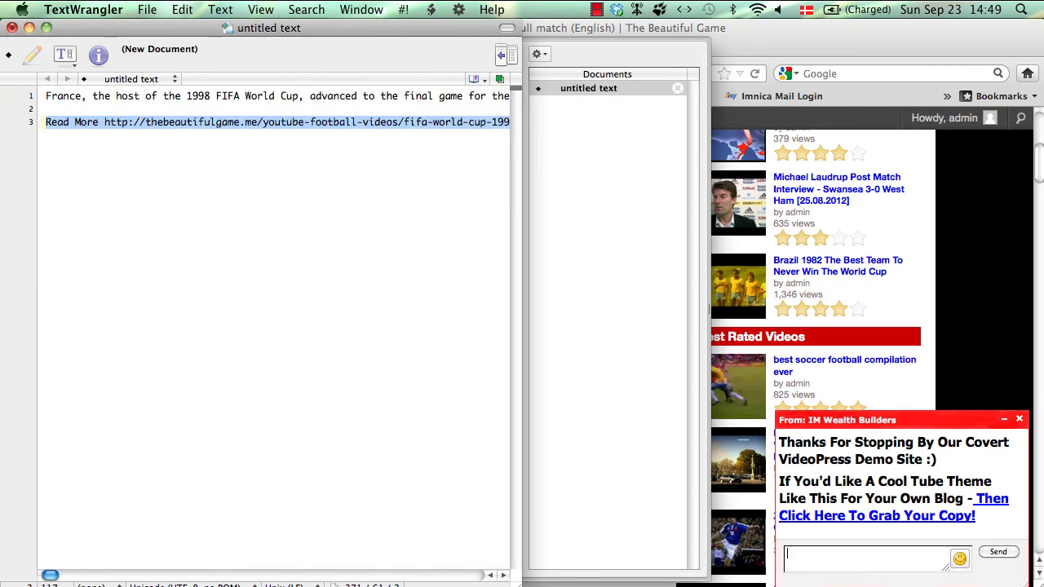
Return to the Covert Copy Traffic settings in Firefox, set the URL to include to Blog home page, and save
click(966, 219)
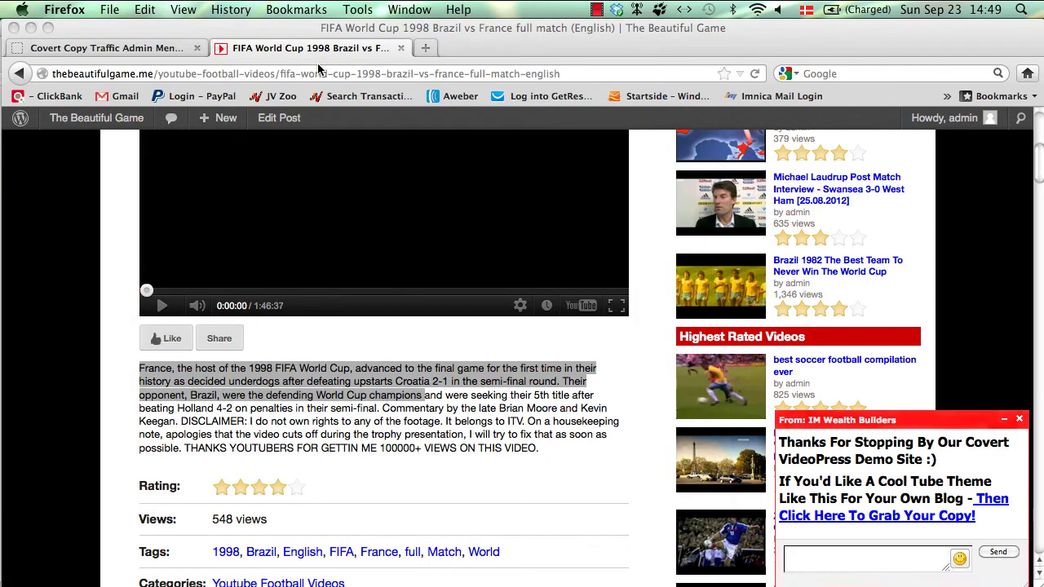
click(75, 47)
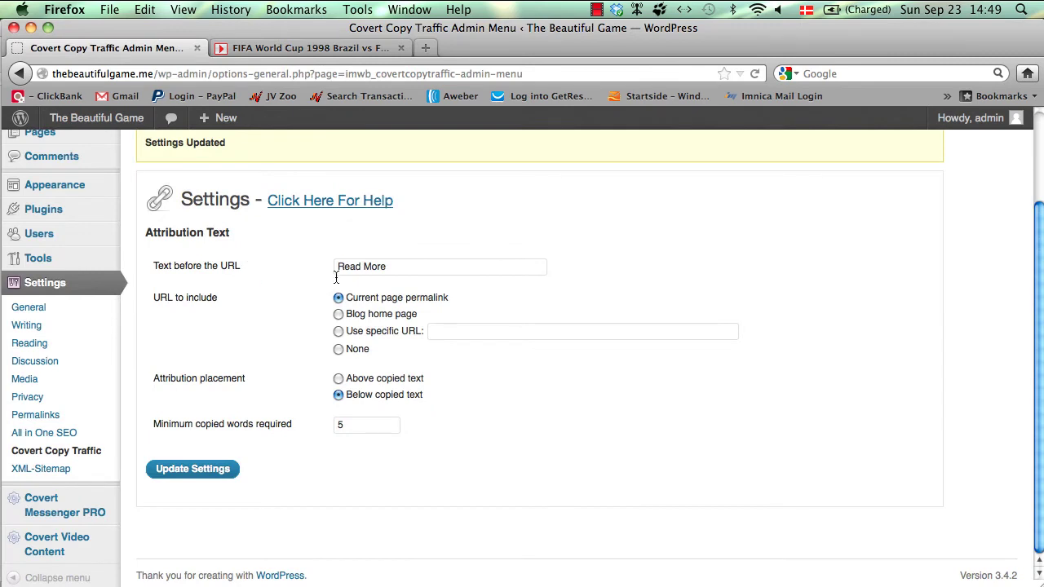
click(338, 315)
click(216, 470)
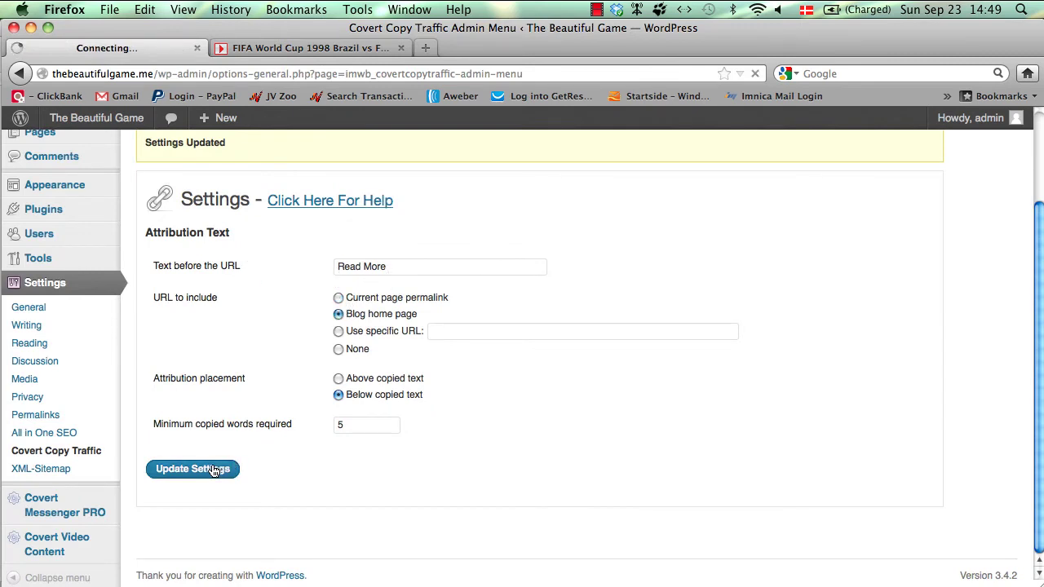
Reload the FIFA World Cup 1998 post so it uses the updated plugin settings
click(310, 48)
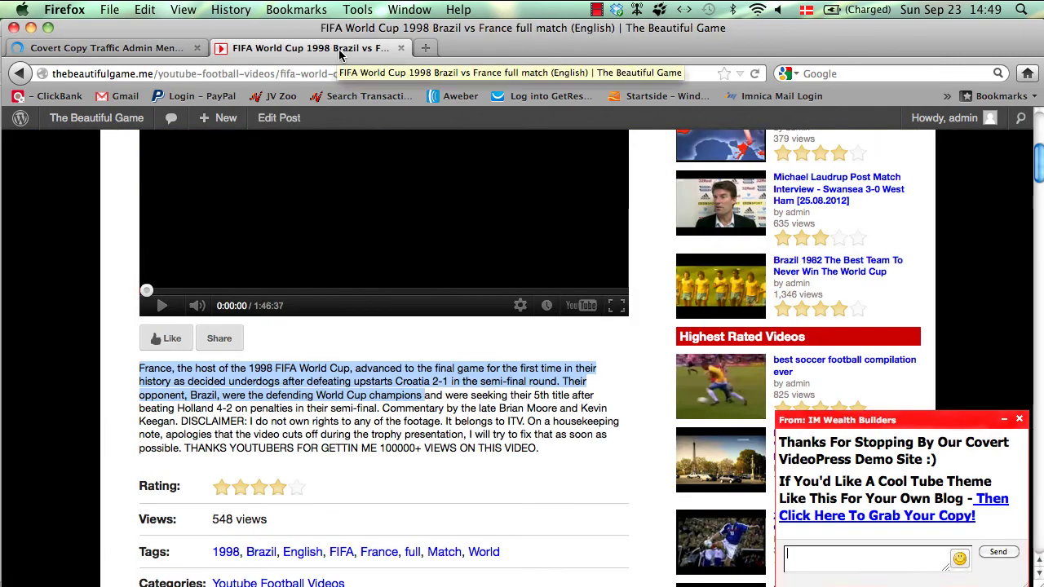
click(754, 75)
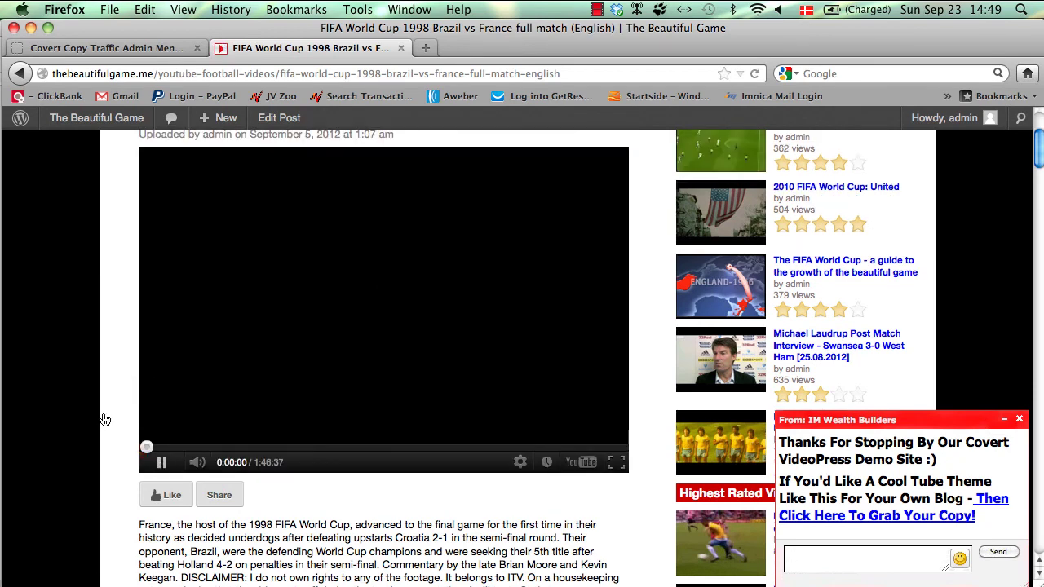
scroll(102, 411, up, 4)
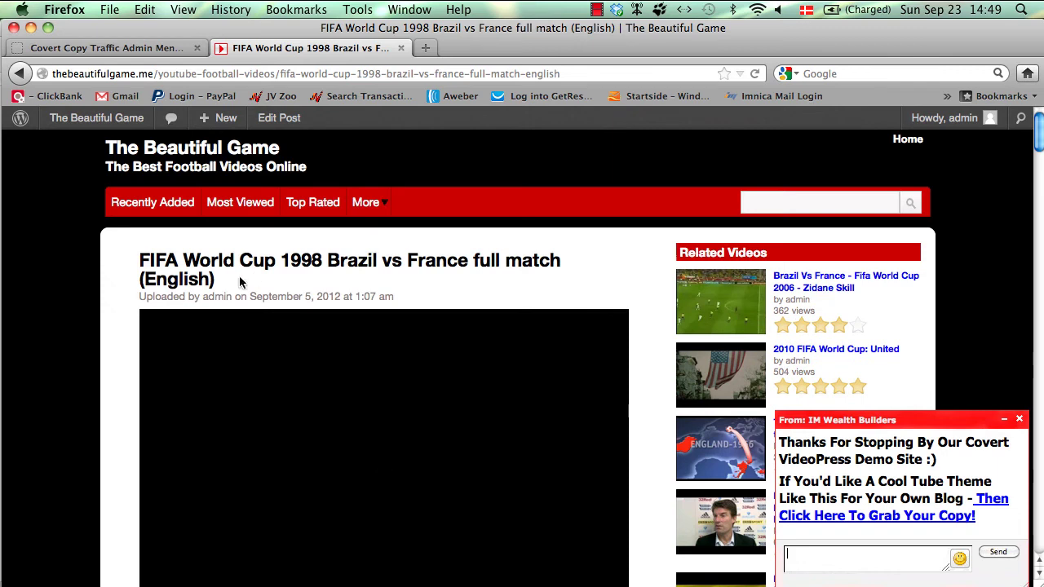
Copy the post title and replace the entire contents of the TextWrangler document with it
triple_click(140, 260)
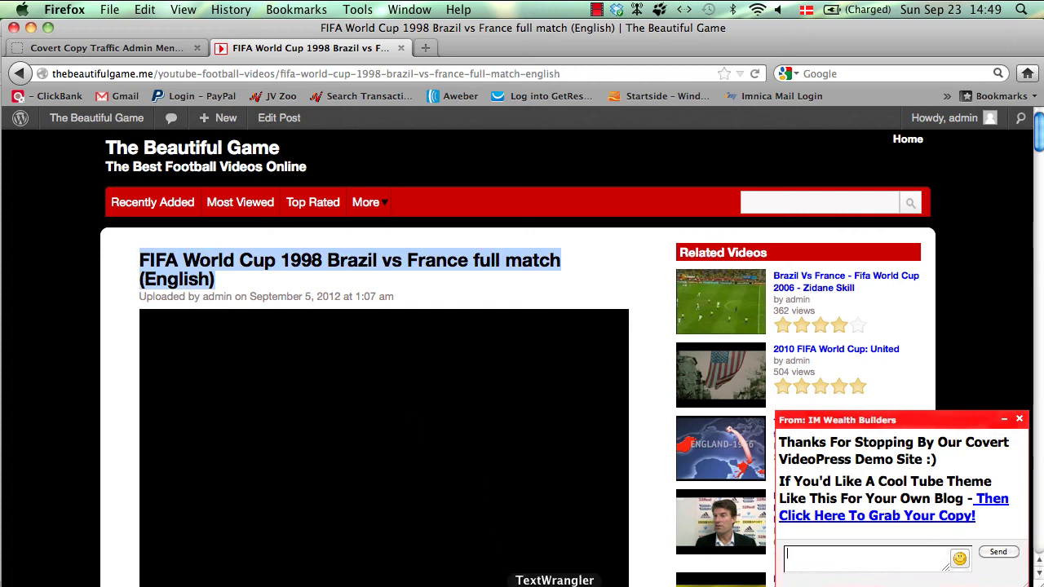
click(554, 584)
key(super+a)
key(BackSpace)
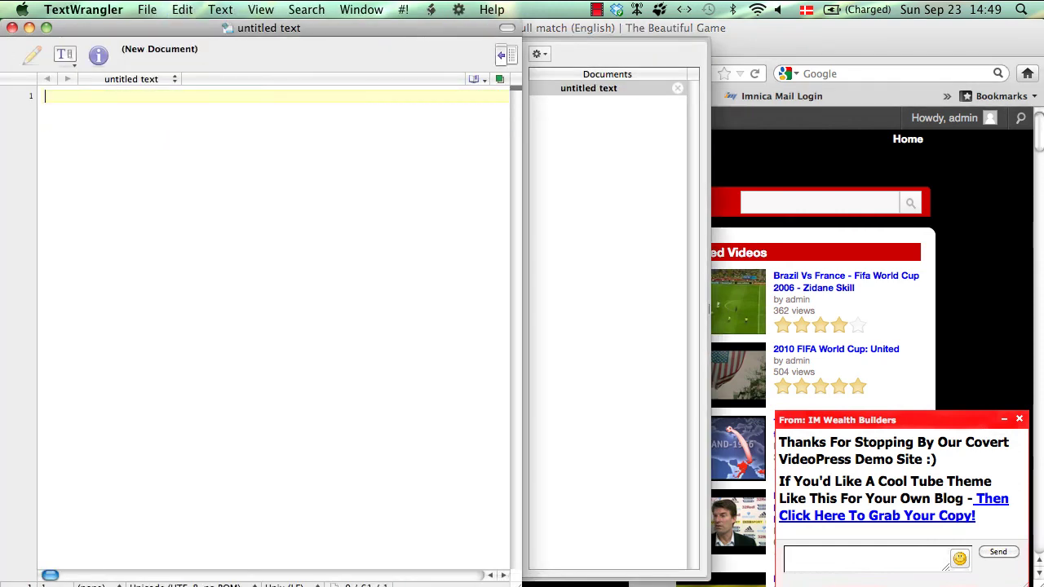
text(FIFA World Cup 1998 Brazil vs France full match (English)  Read More http://thebeautifulgame.me)
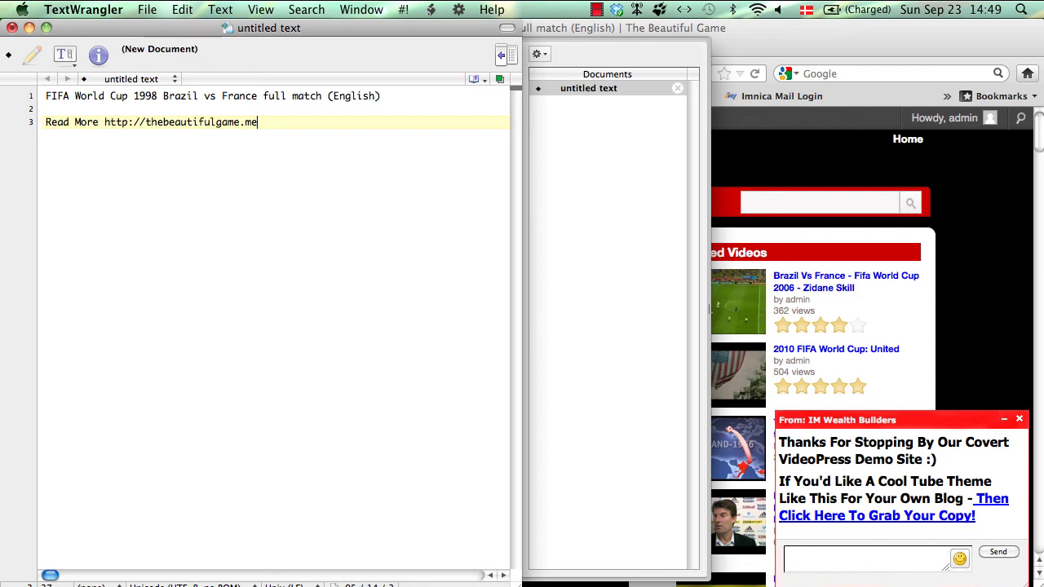
Copy the site title and tagline from the post page, paste them below the existing TextWrangler text after a blank line, and select everything
click(743, 174)
drag(307, 167, 106, 148)
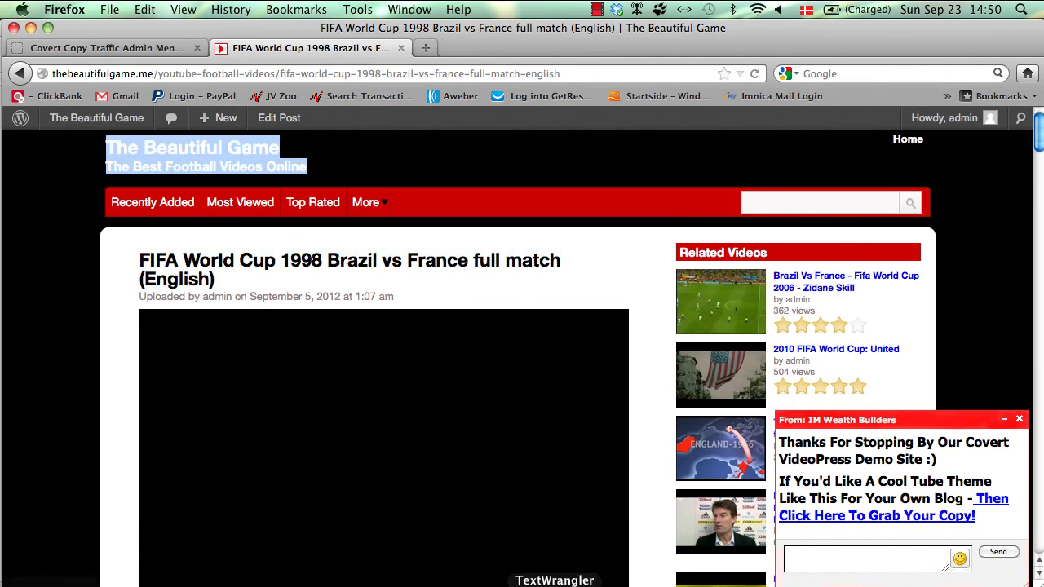
click(554, 584)
key(Return)
key(Return)
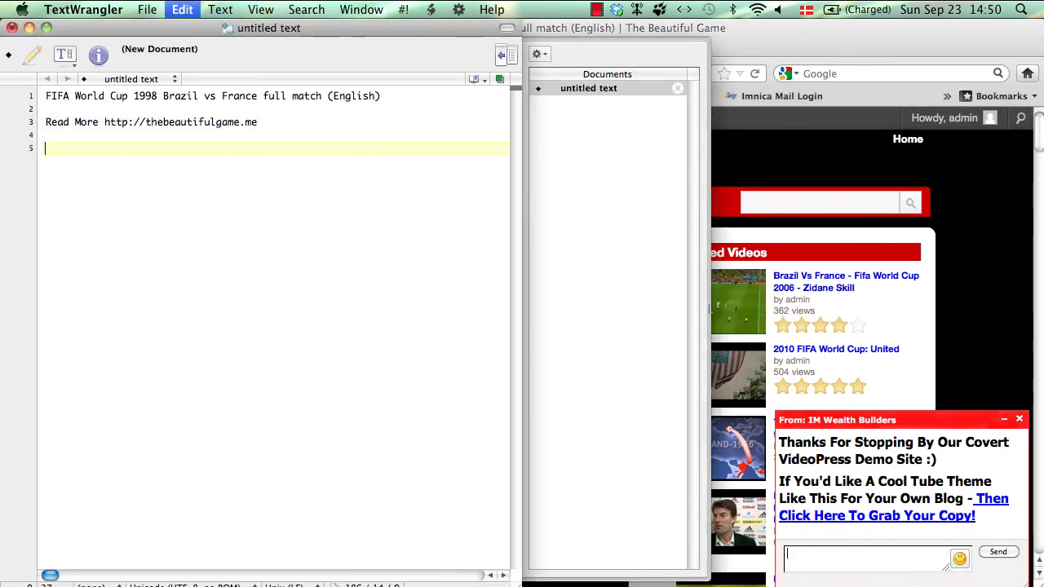
text(The Beautiful Game The Best Football Videos Online   Read More http://thebeautifulgame.me)
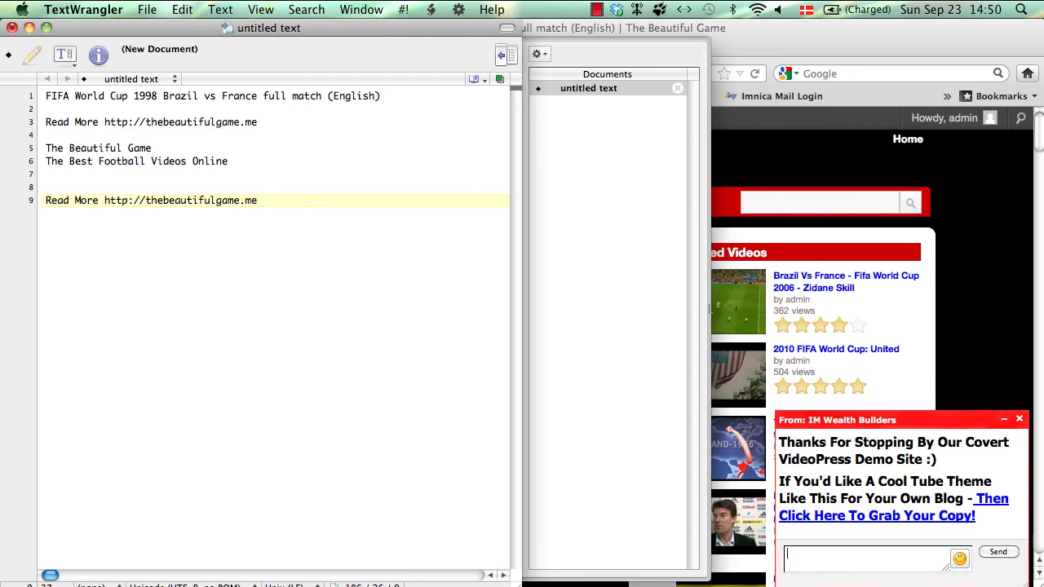
key(super+a)
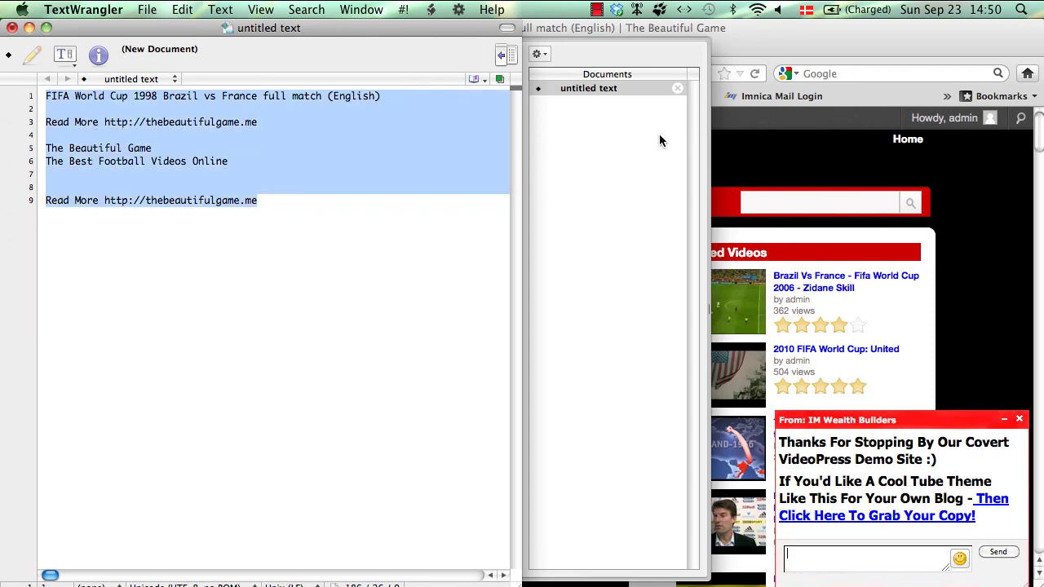
Return to the Covert Copy Traffic settings page in Firefox and review the saved attribution options
click(750, 179)
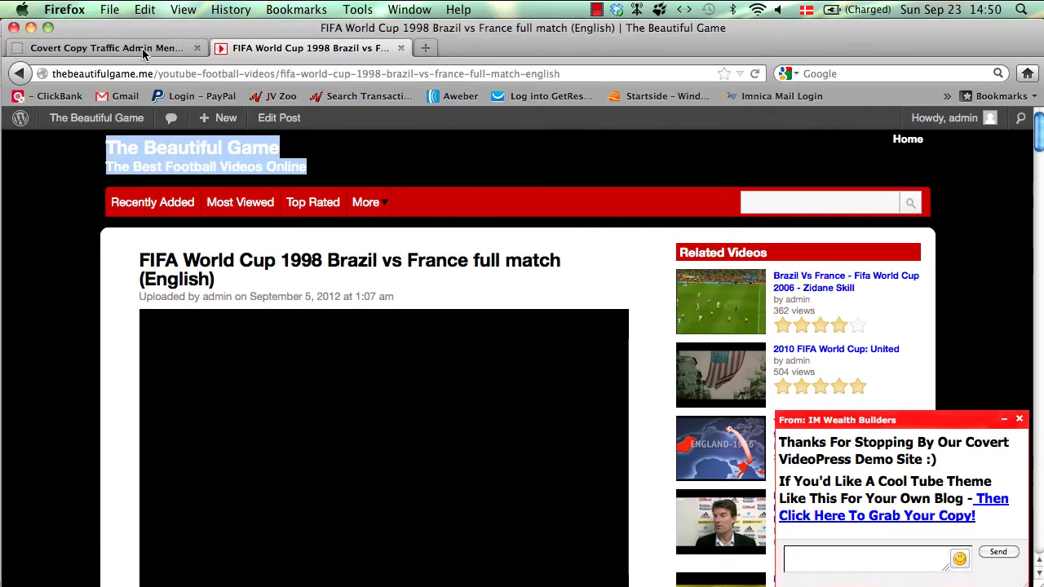
click(143, 49)
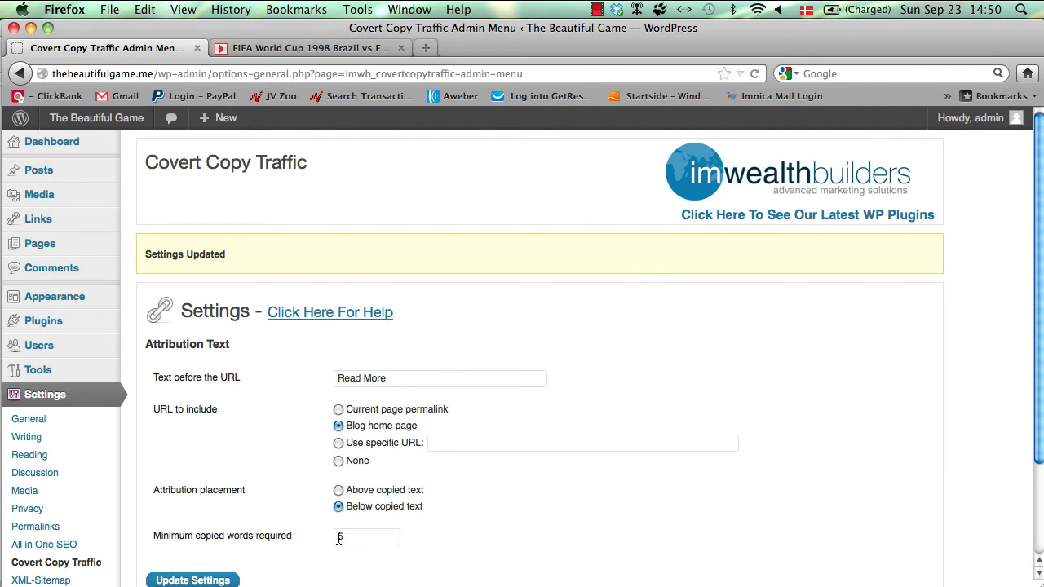
scroll(269, 537, down, 2)
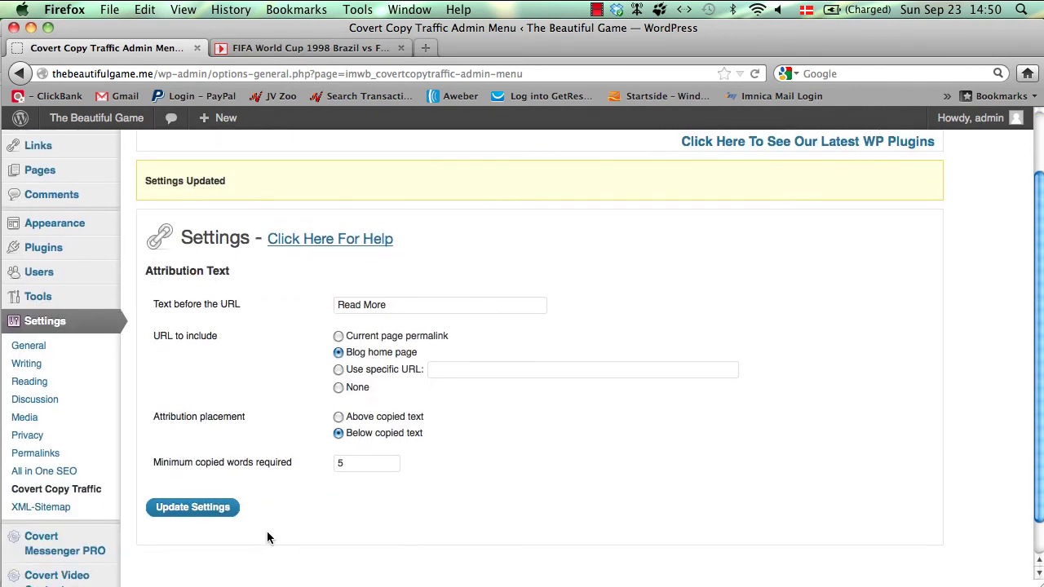
scroll(269, 537, down, 1)
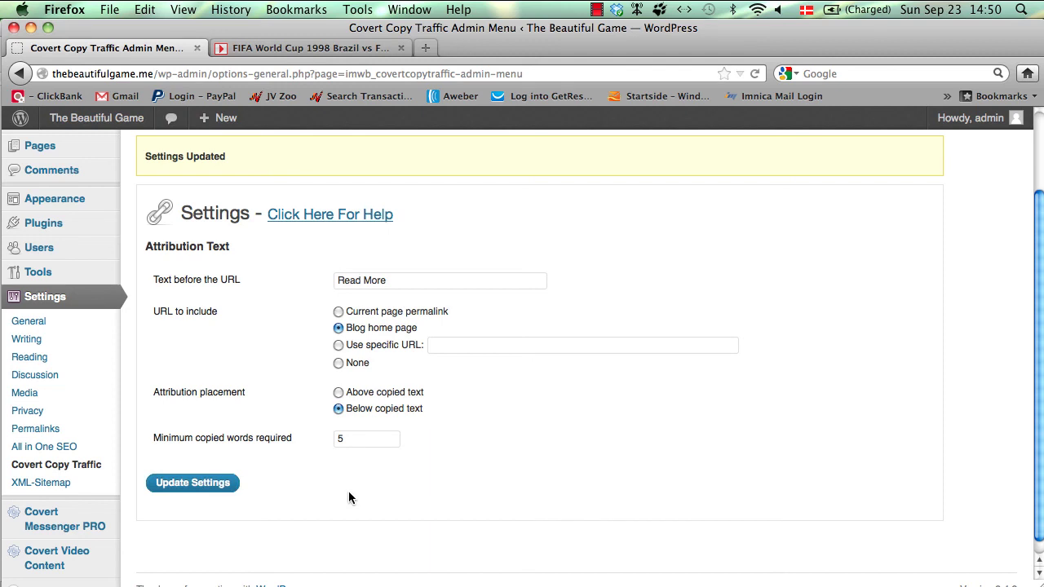
scroll(348, 493, up, 3)
scroll(349, 494, down, 3)
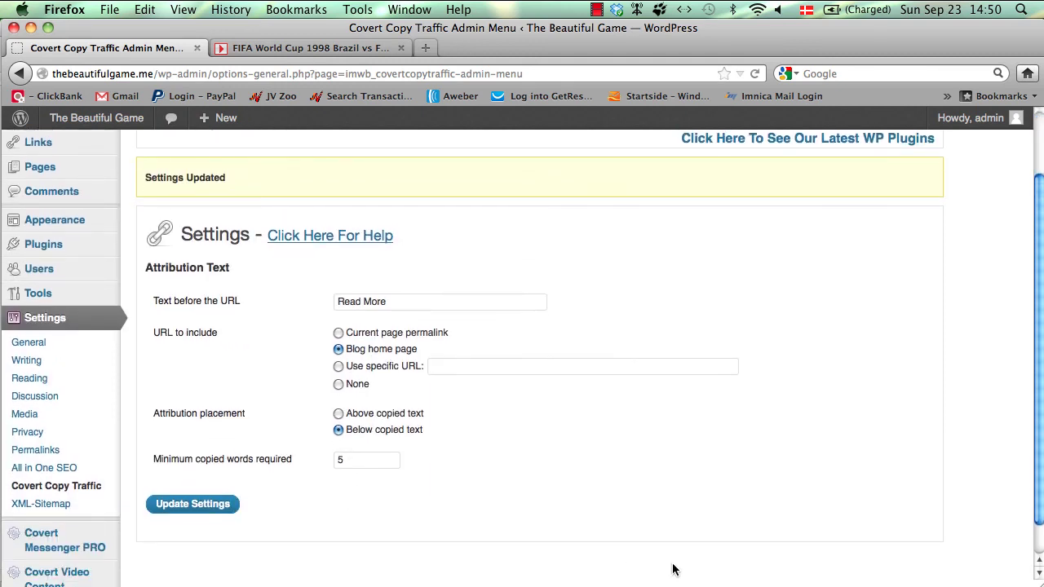
Switch to the Basic_Tutorial.pptx presentation in PowerPoint, start the slide show from slide 4, and advance to the closing slide
click(760, 584)
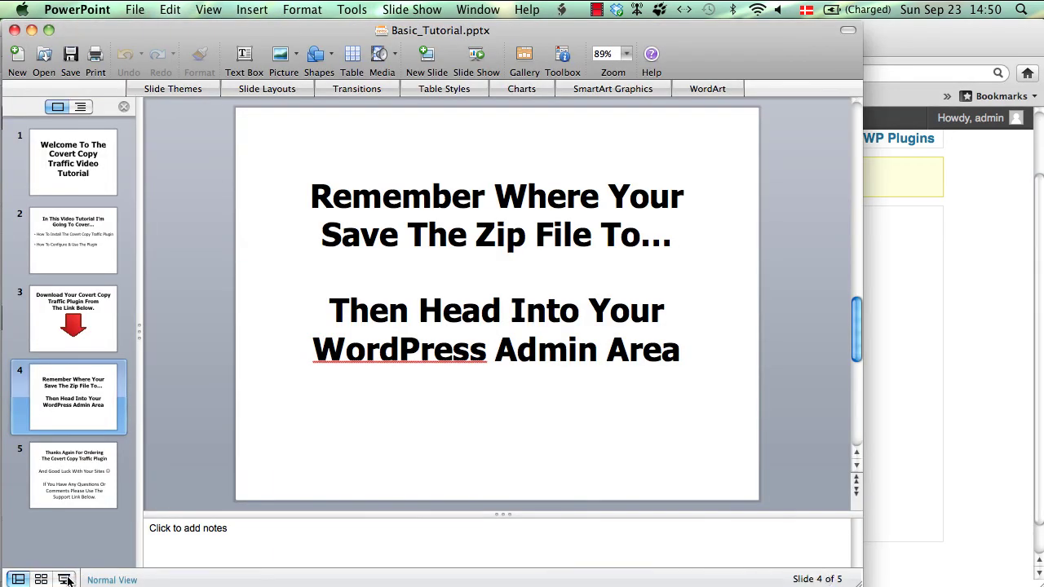
click(64, 579)
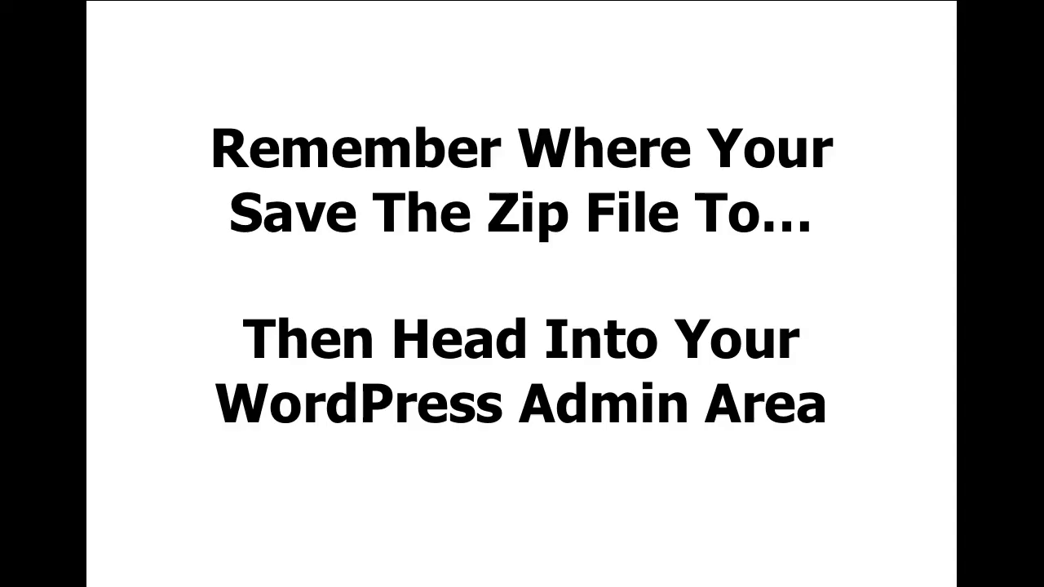
key(Right)
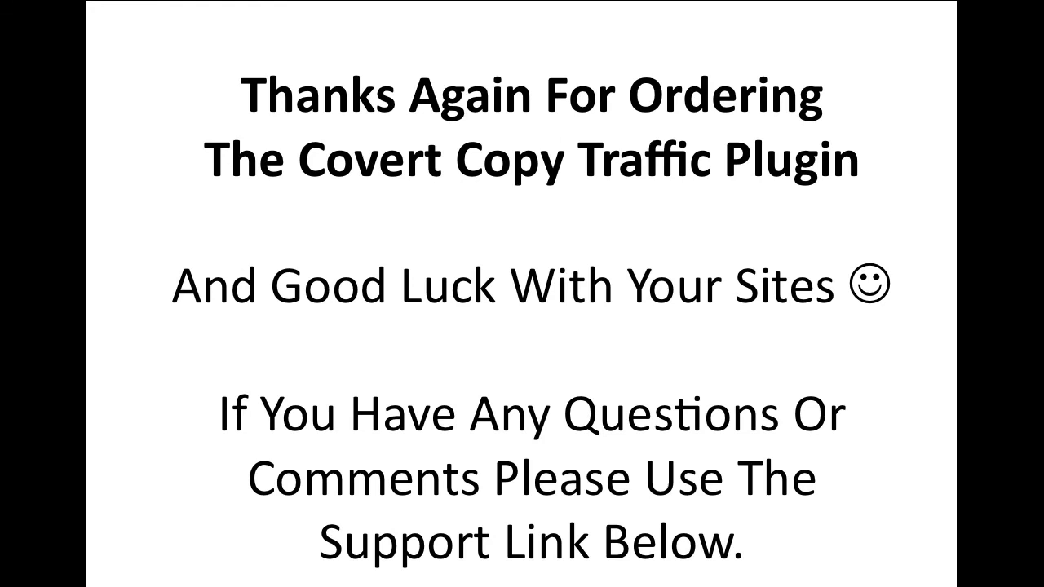